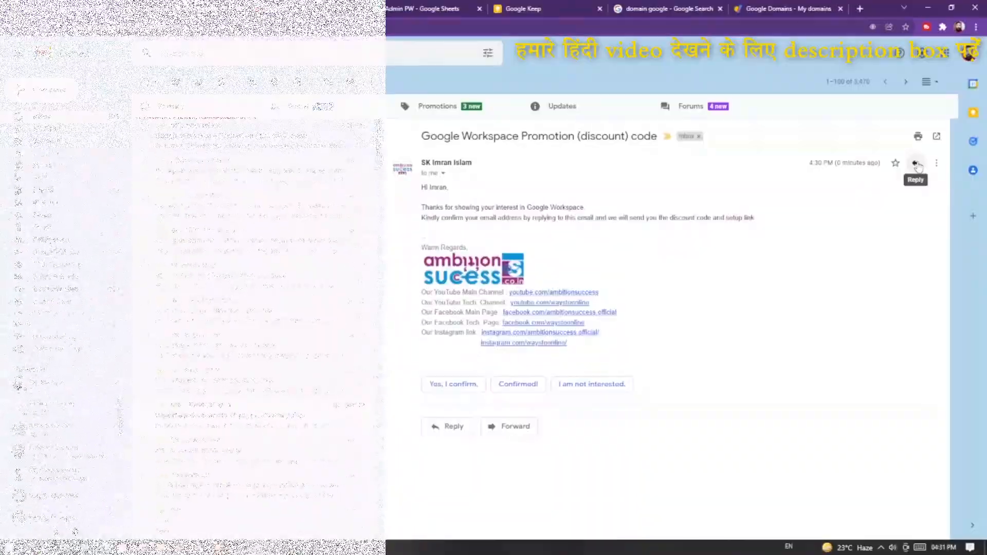
- Reply "Confirmed" to the Google Workspace promotion code email and select the promotion code in the follow-up message
{"action": "left_click", "coordinate": [916, 164]}
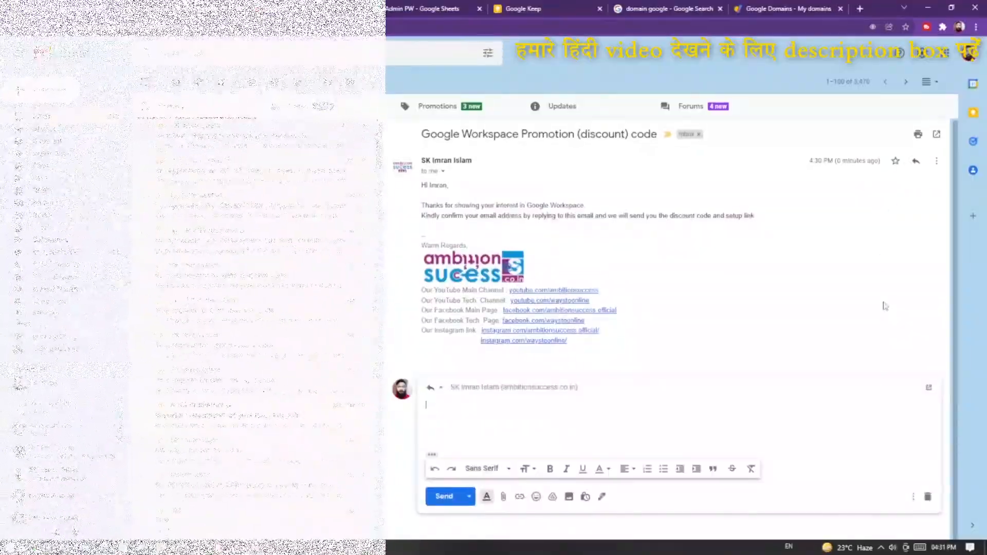
{"action": "type", "text": "Confirmed"}
{"action": "left_click", "coordinate": [444, 496]}
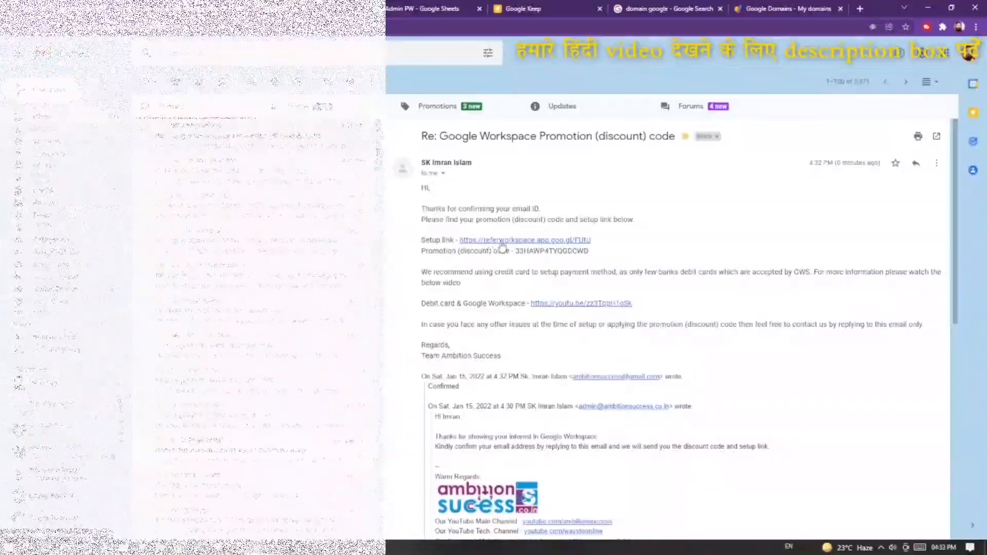
{"action": "left_click_drag", "start_coordinate": [515, 251], "coordinate": [591, 256]}
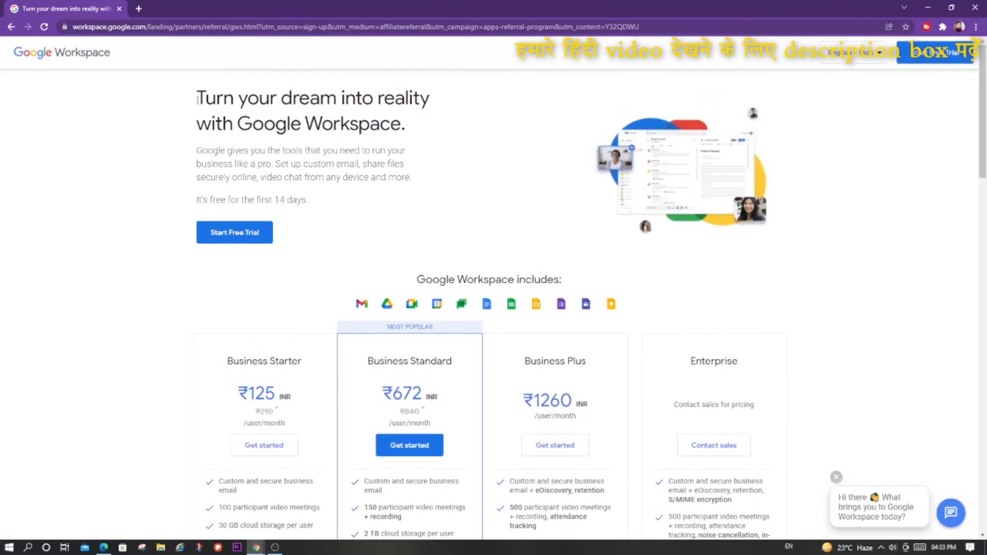
- Start the Business Standard sign-up, fill in the business name, choose Just you as the number of employees and continue
{"action": "scroll", "coordinate": [330, 270], "scroll_direction": "down", "scroll_amount": 2}
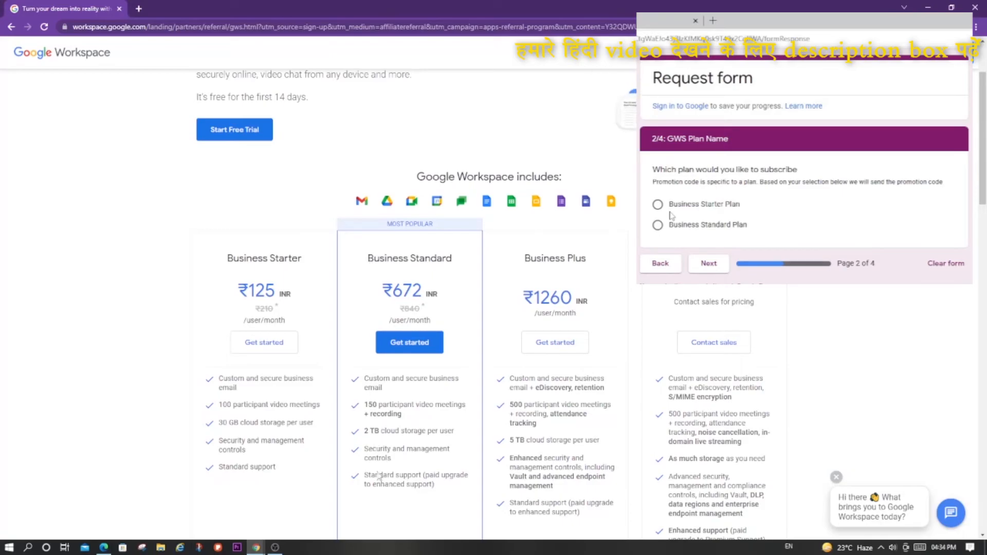
{"action": "left_click", "coordinate": [416, 346]}
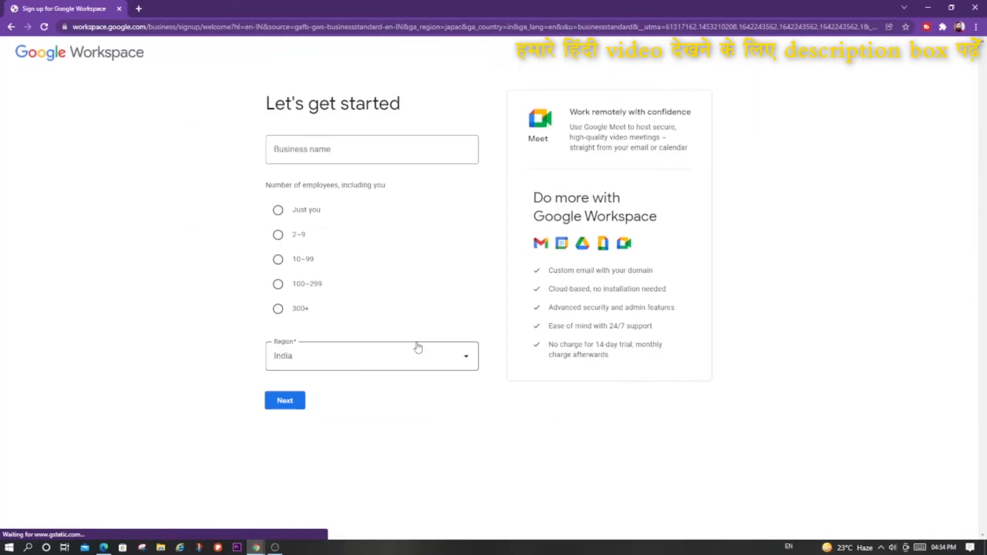
{"action": "left_click", "coordinate": [379, 145]}
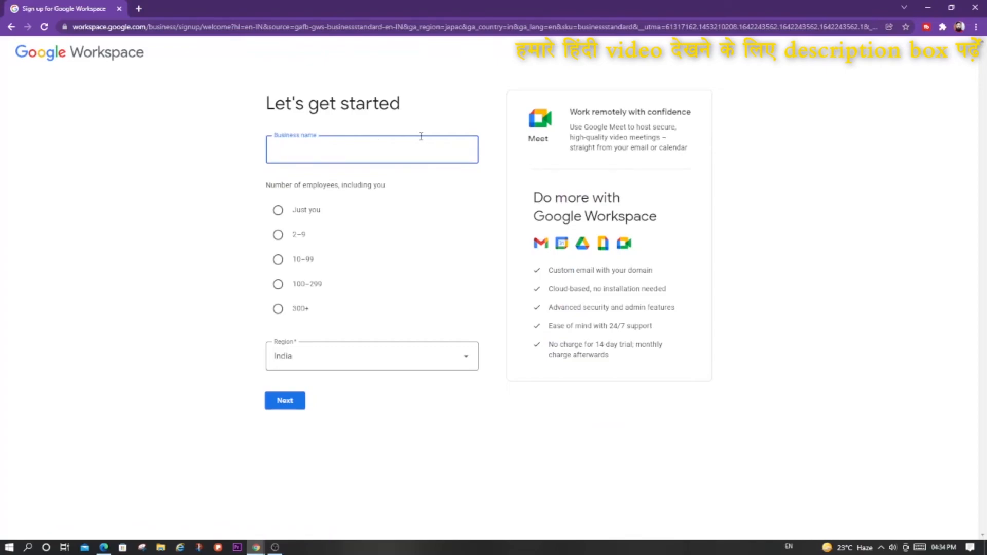
{"action": "type", "text": "Ways To Online"}
{"action": "left_click", "coordinate": [278, 211]}
{"action": "left_click", "coordinate": [285, 404]}
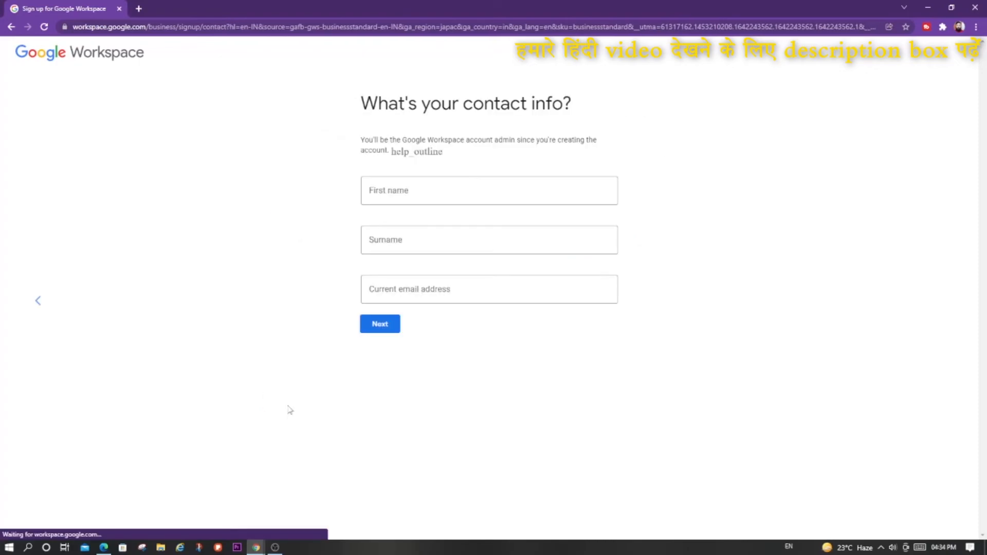
- Enter the admin's first name, surname and current email address as contact info and submit them
{"action": "left_click", "coordinate": [470, 187]}
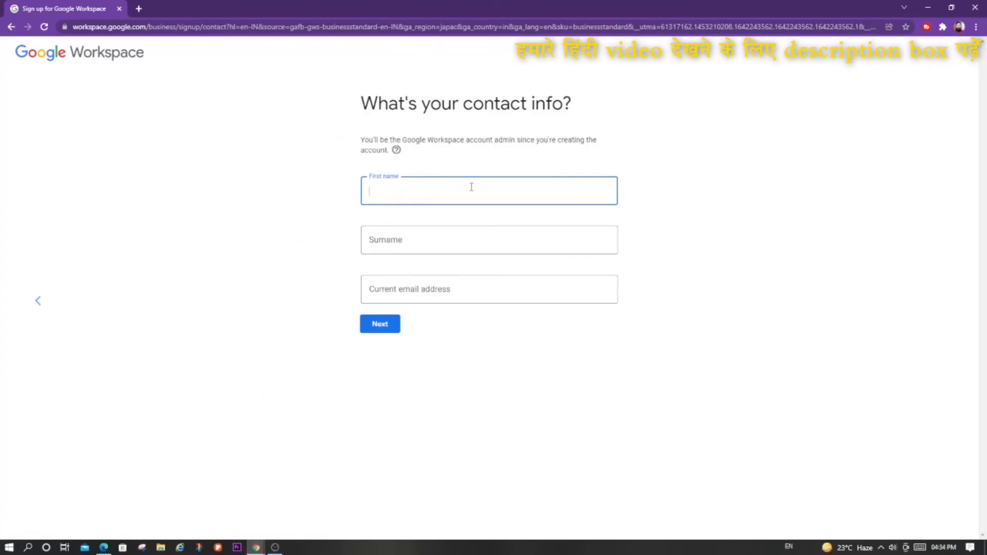
{"action": "key", "text": "Tab"}
{"action": "key", "text": "Tab"}
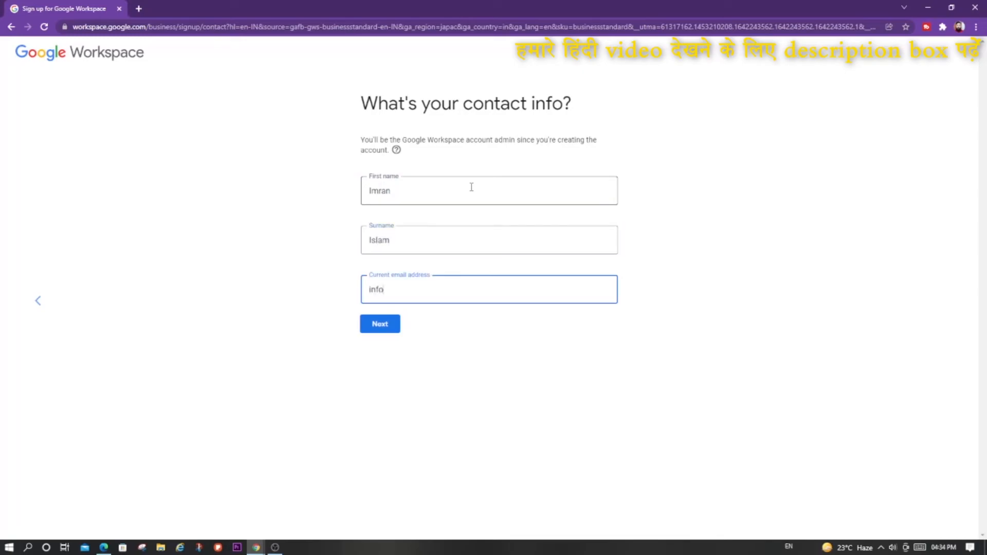
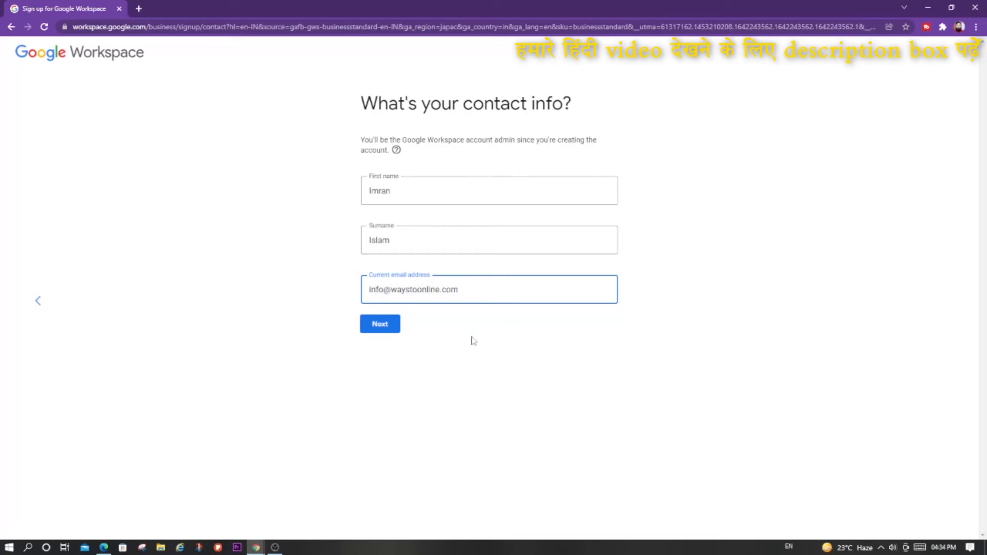
{"action": "left_click", "coordinate": [381, 325]}
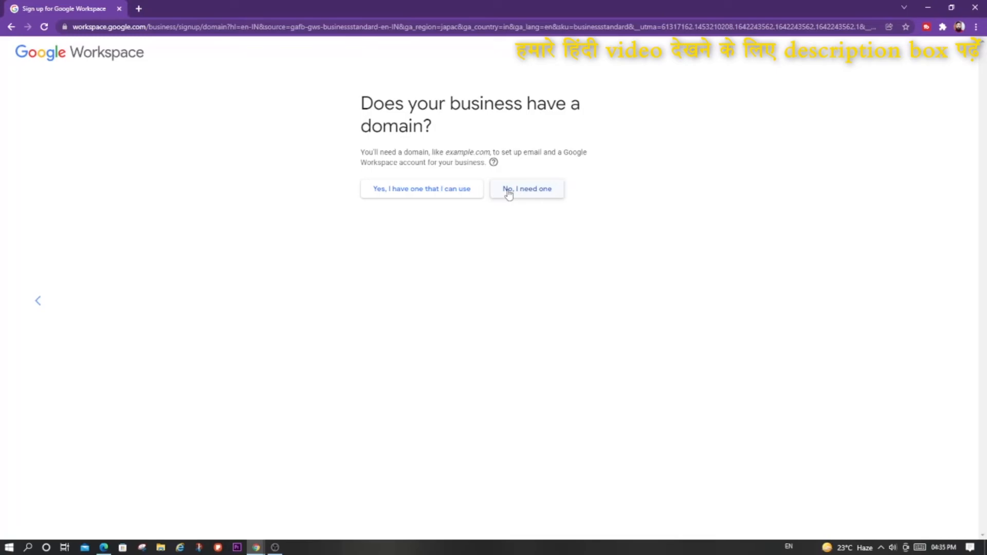
- Set up the account with the existing domain ambitionsuccess.in and agree to user education emails
{"action": "left_click", "coordinate": [419, 197]}
{"action": "left_click", "coordinate": [440, 199]}
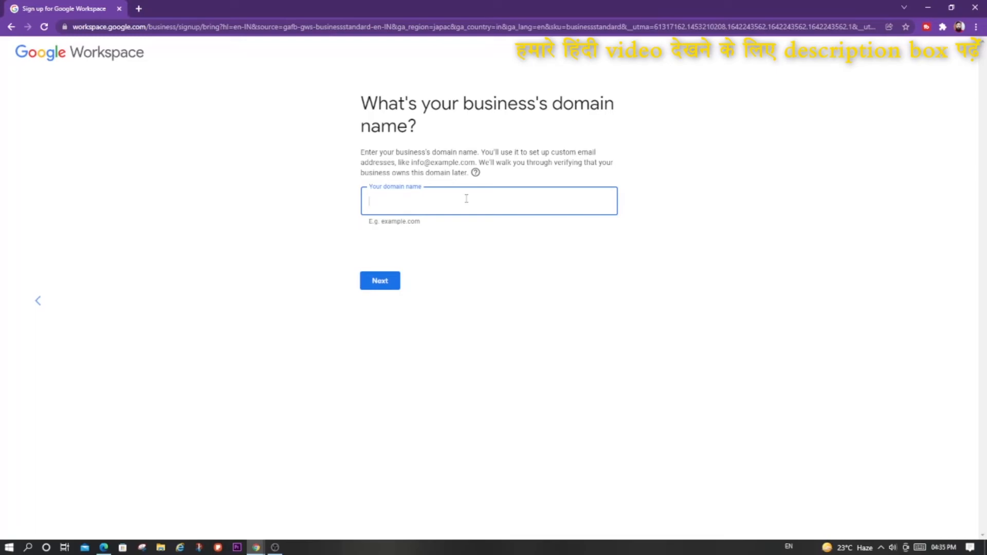
{"action": "type", "text": "ambitionsuccess.net"}
{"action": "left_click", "coordinate": [385, 286]}
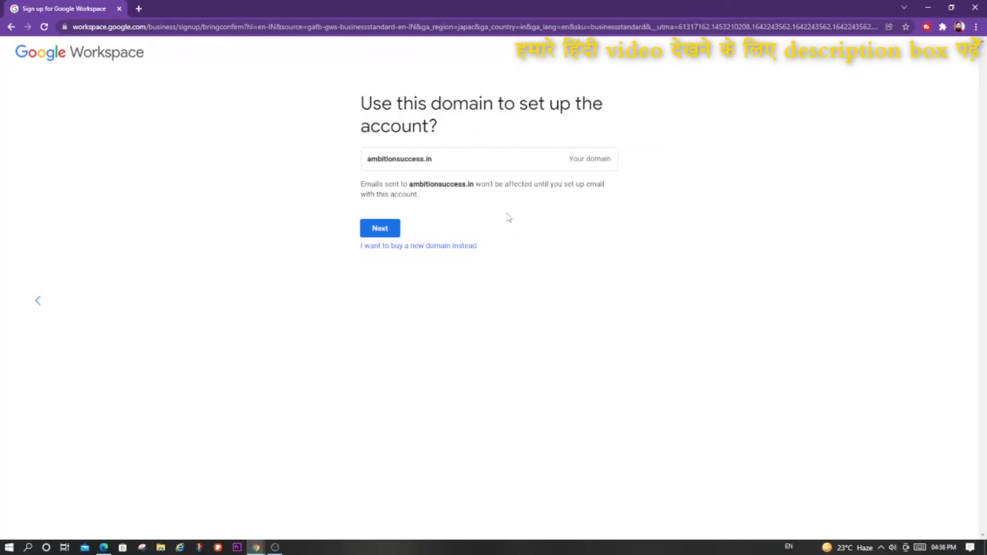
{"action": "left_click", "coordinate": [384, 232]}
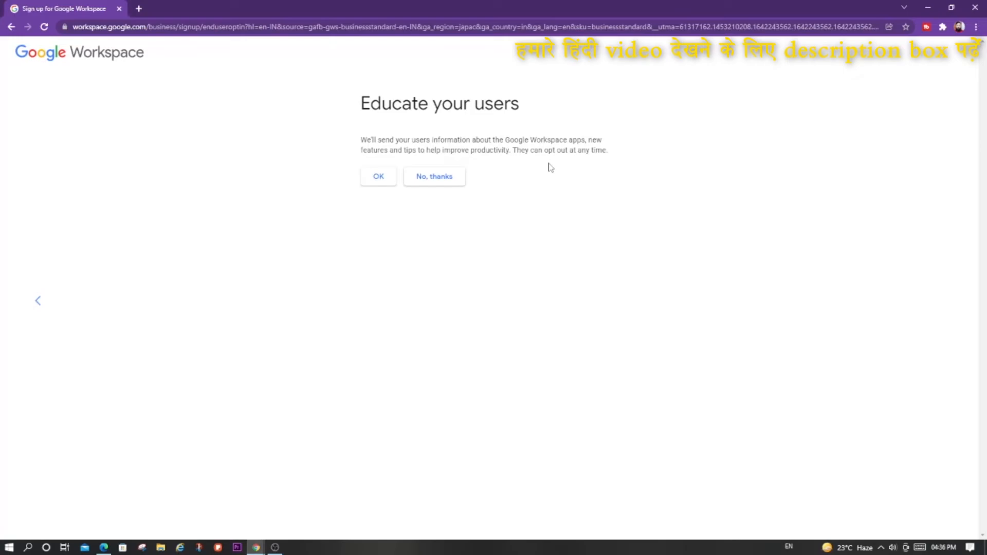
{"action": "left_click", "coordinate": [377, 178]}
{"action": "left_click", "coordinate": [409, 189]}
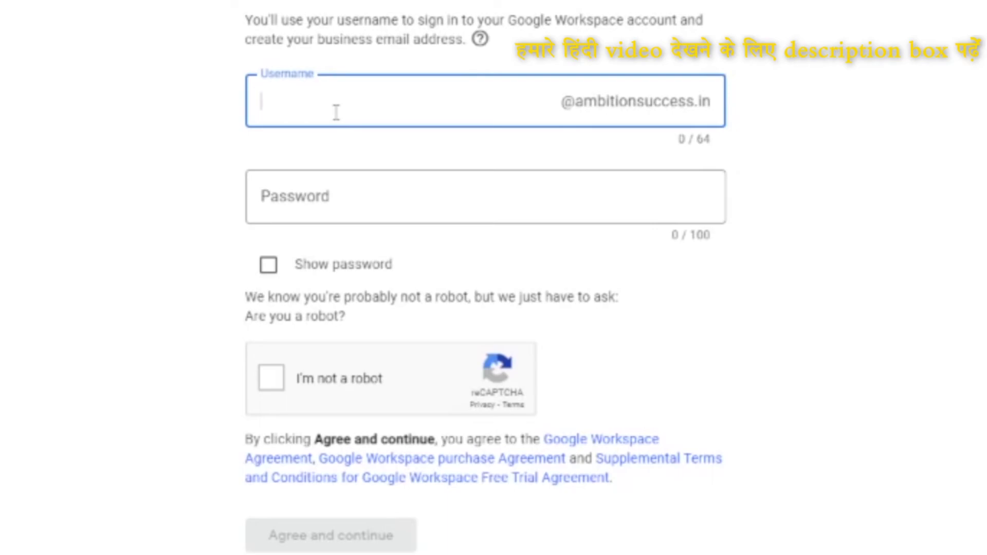
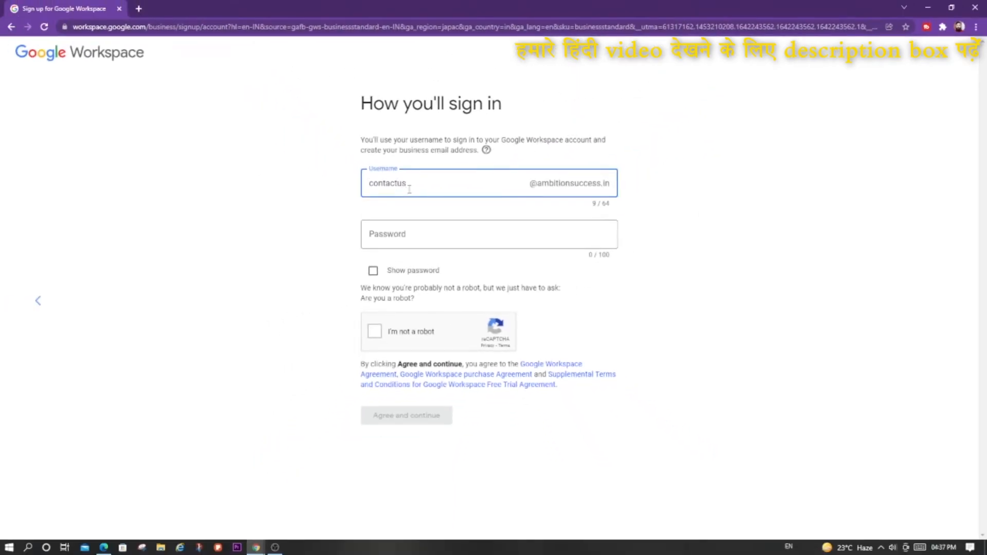
{"action": "key", "text": "Tab"}
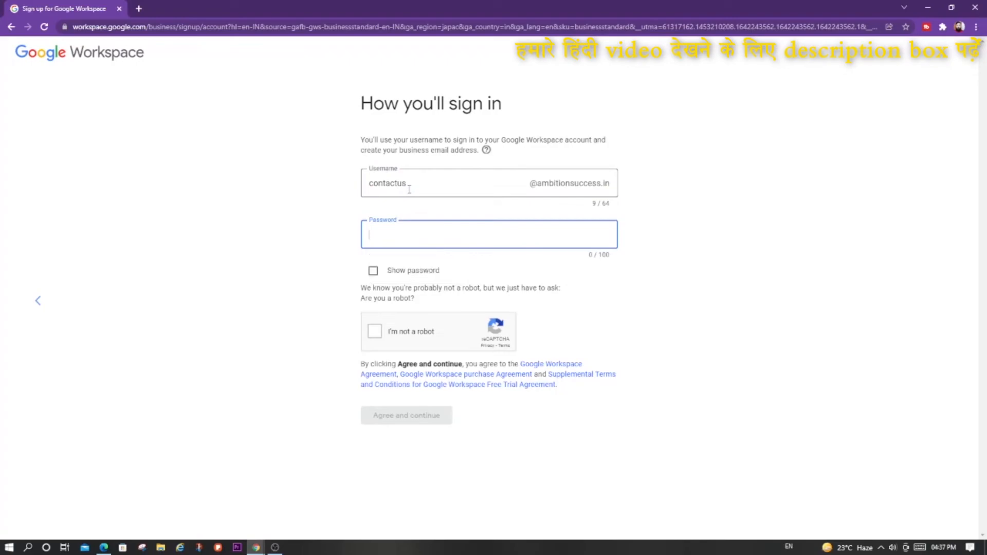
{"action": "key", "text": "ctrl+v"}
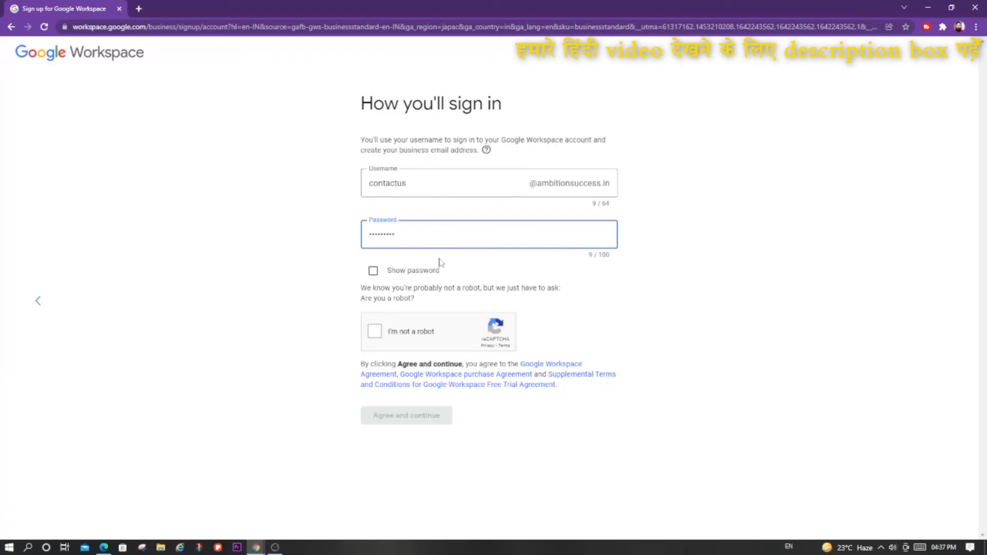
{"action": "left_click", "coordinate": [374, 333]}
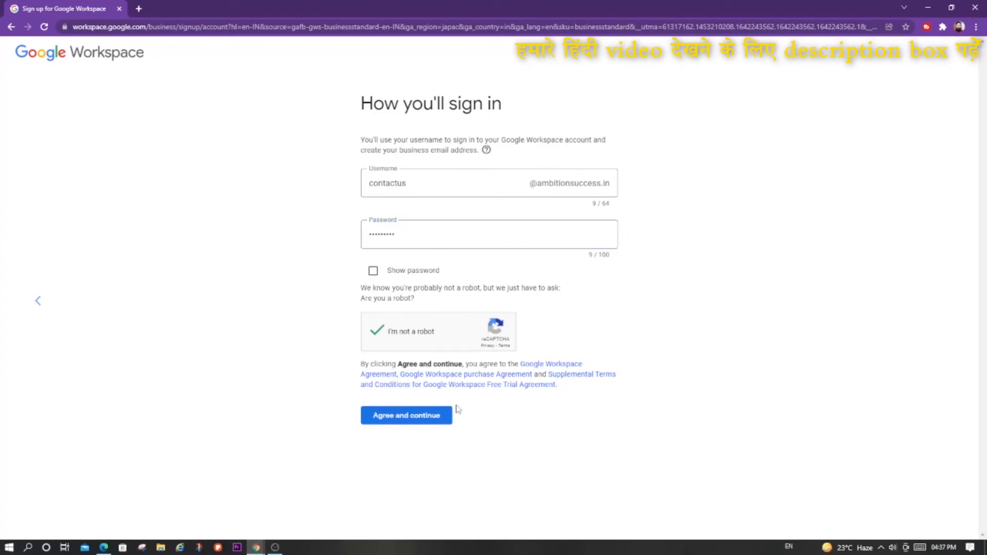
{"action": "left_click", "coordinate": [431, 419]}
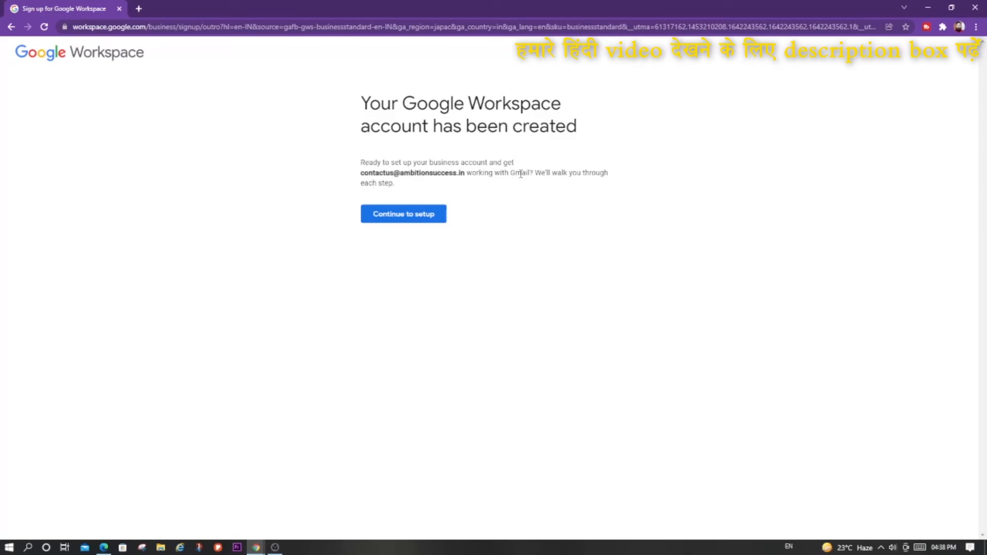
- Continue to the account setup and go through the Admin console's welcome introduction to its end
{"action": "left_click", "coordinate": [401, 219]}
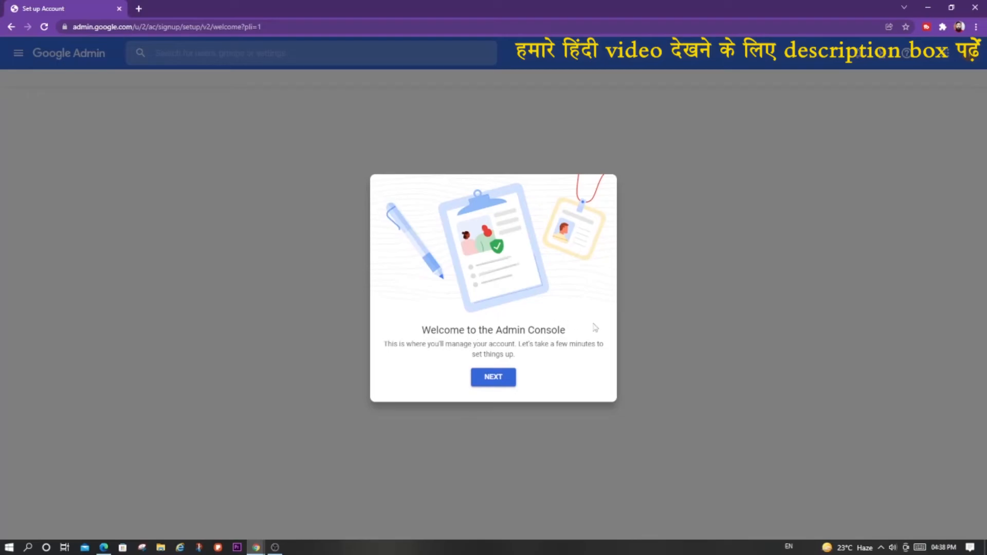
{"action": "left_click", "coordinate": [490, 380]}
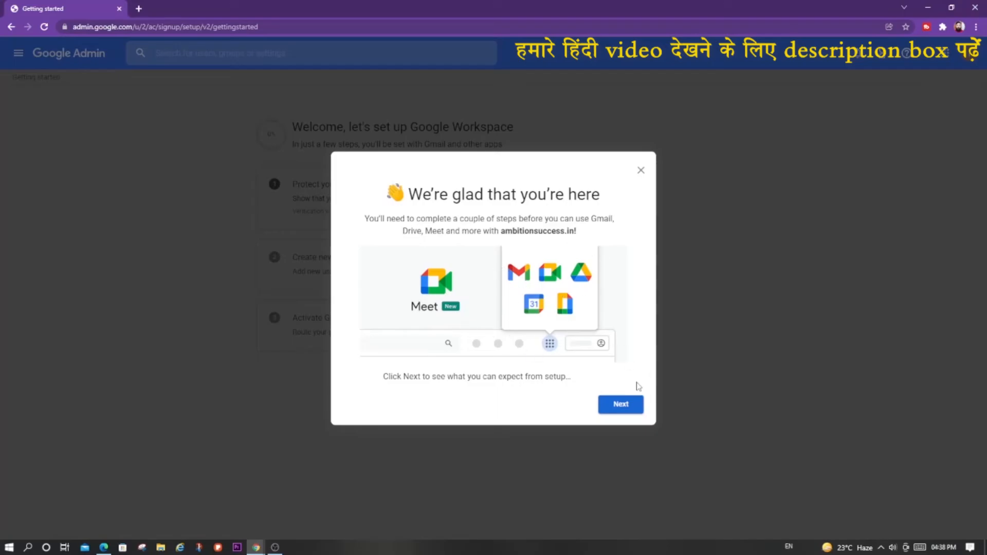
{"action": "left_click", "coordinate": [623, 404]}
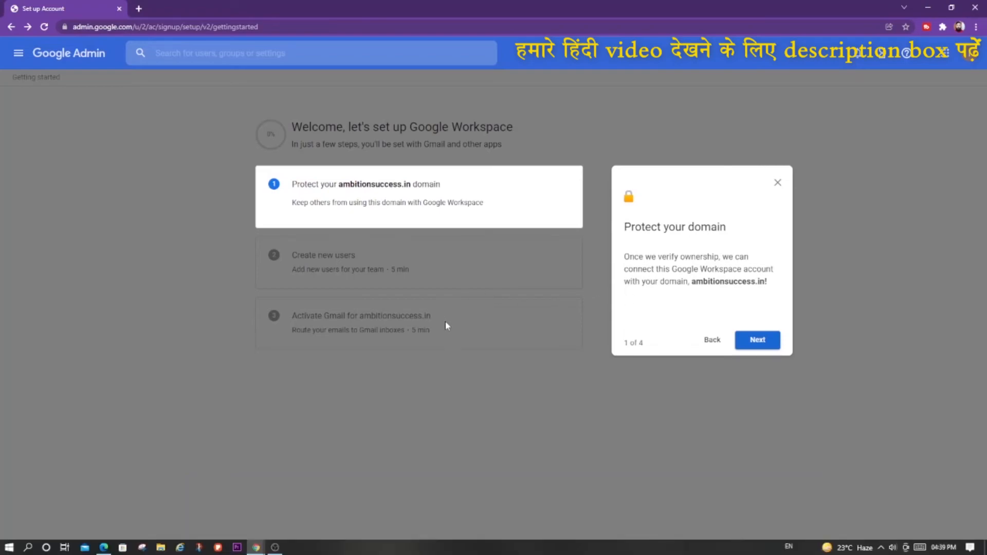
{"action": "left_click", "coordinate": [756, 341]}
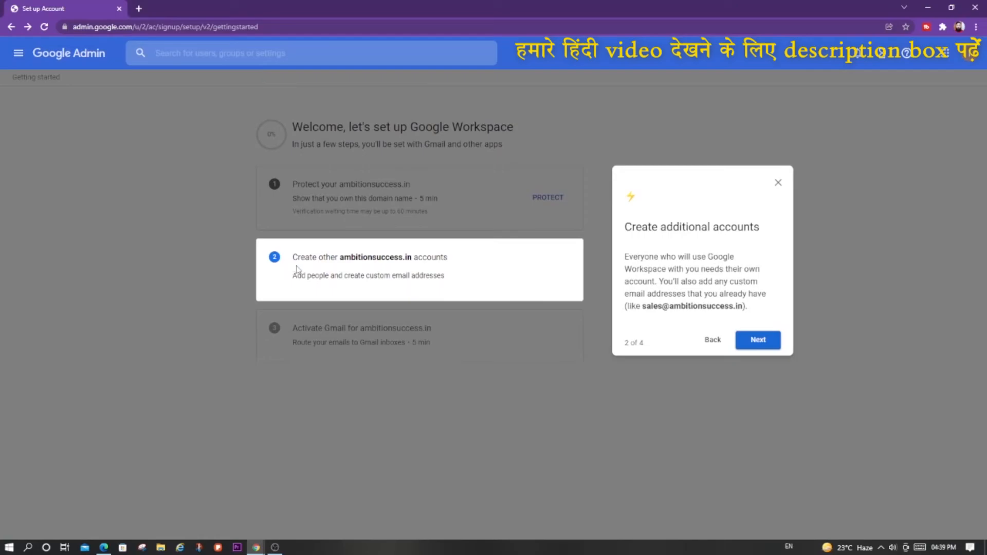
{"action": "left_click", "coordinate": [757, 341]}
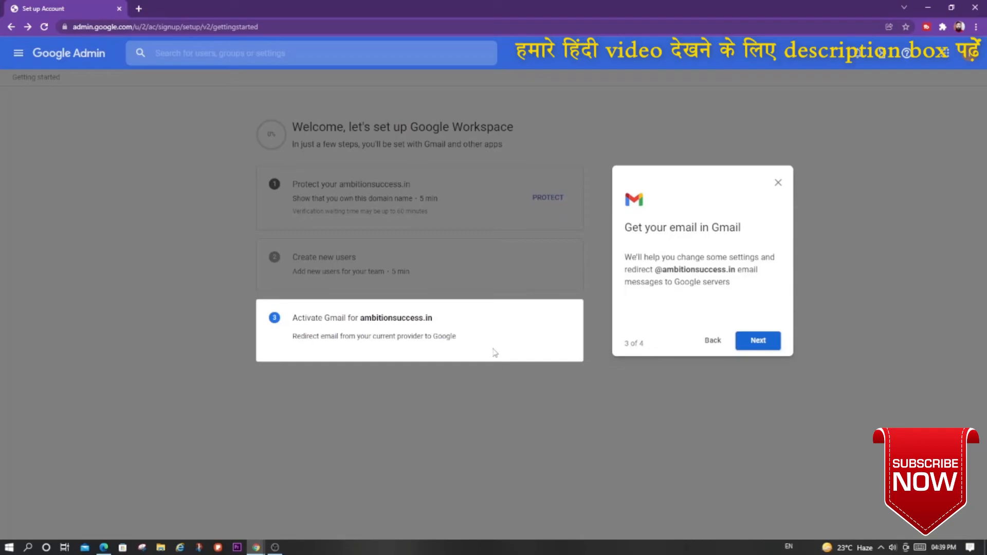
{"action": "left_click", "coordinate": [760, 342]}
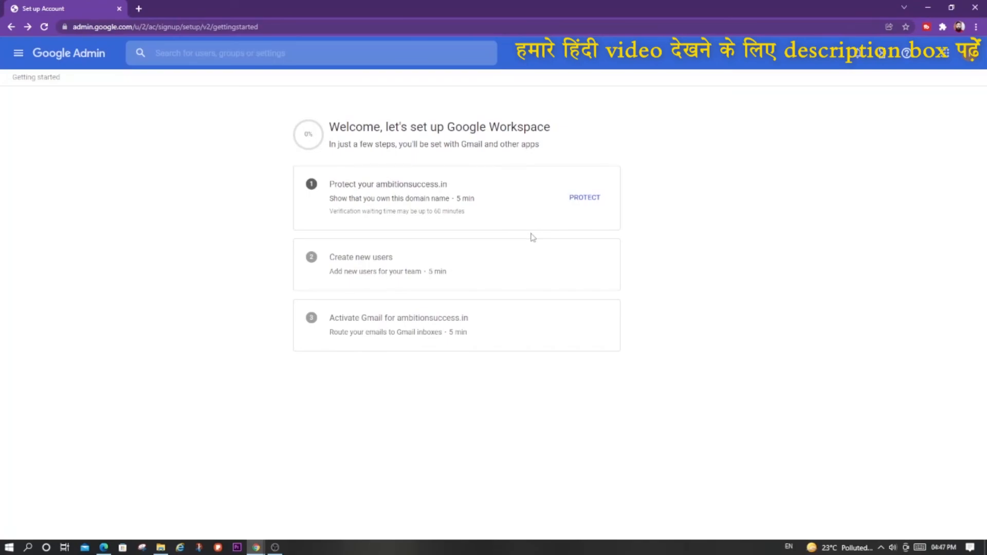
- Open the Subscriptions page in the Admin console's Billing section
{"action": "left_click", "coordinate": [18, 54]}
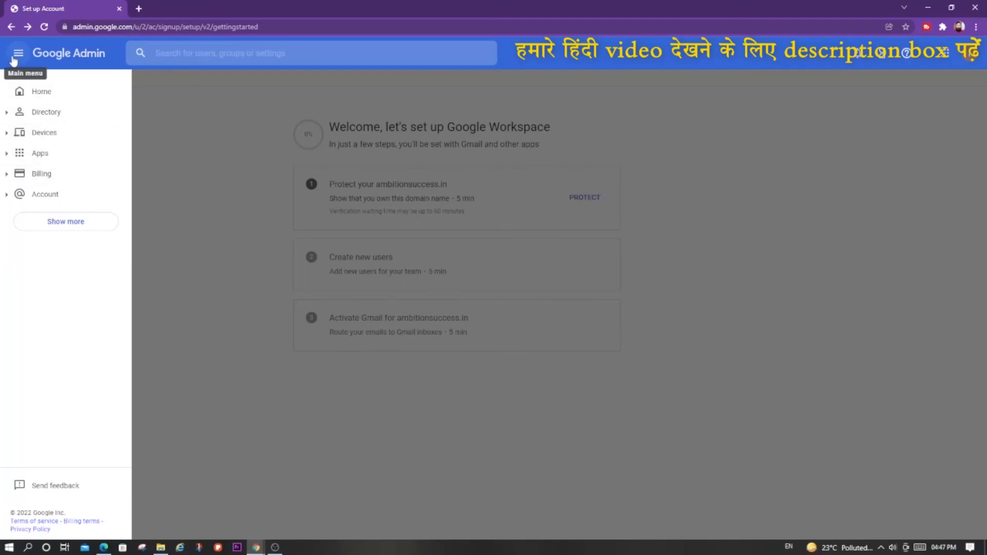
{"action": "left_click", "coordinate": [6, 176]}
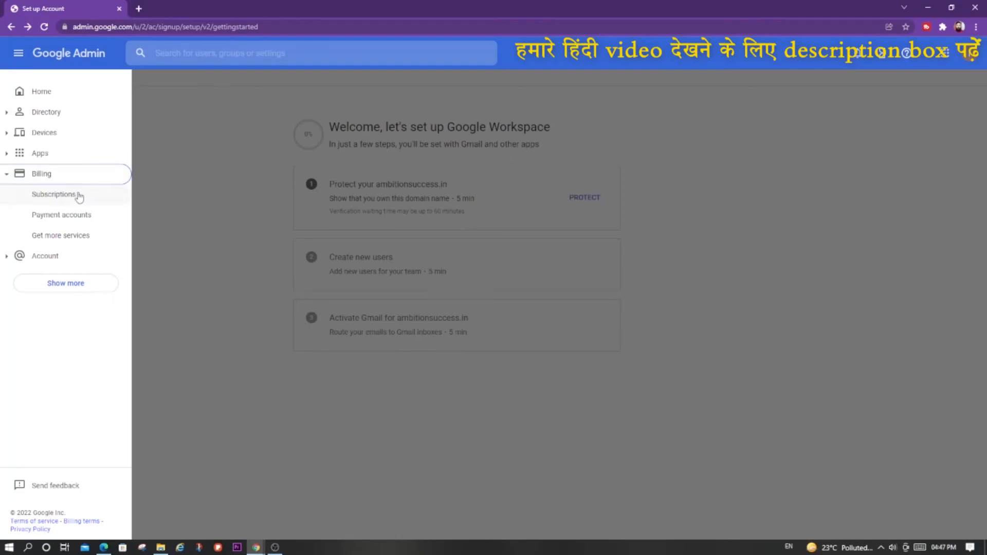
{"action": "left_click", "coordinate": [36, 178]}
{"action": "left_click", "coordinate": [36, 174]}
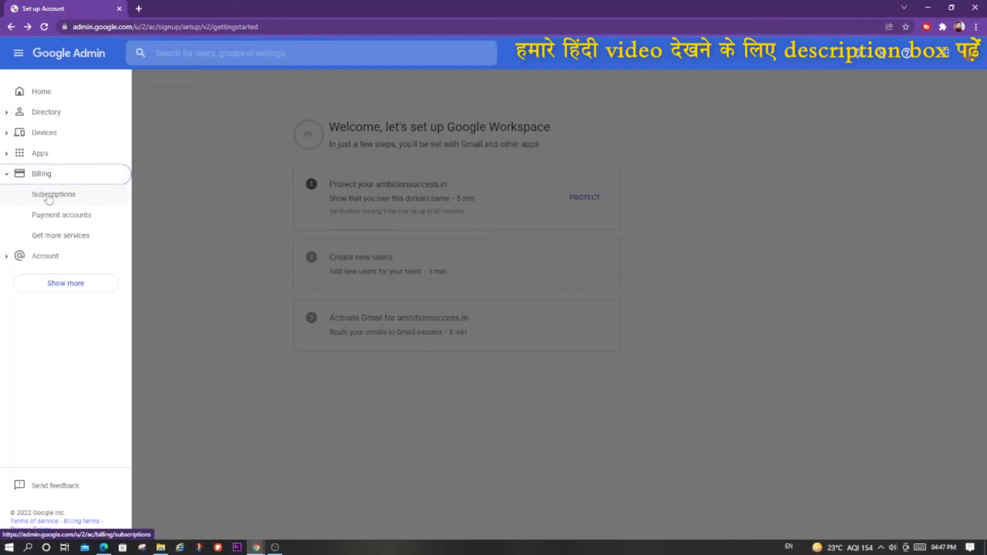
{"action": "left_click", "coordinate": [46, 196]}
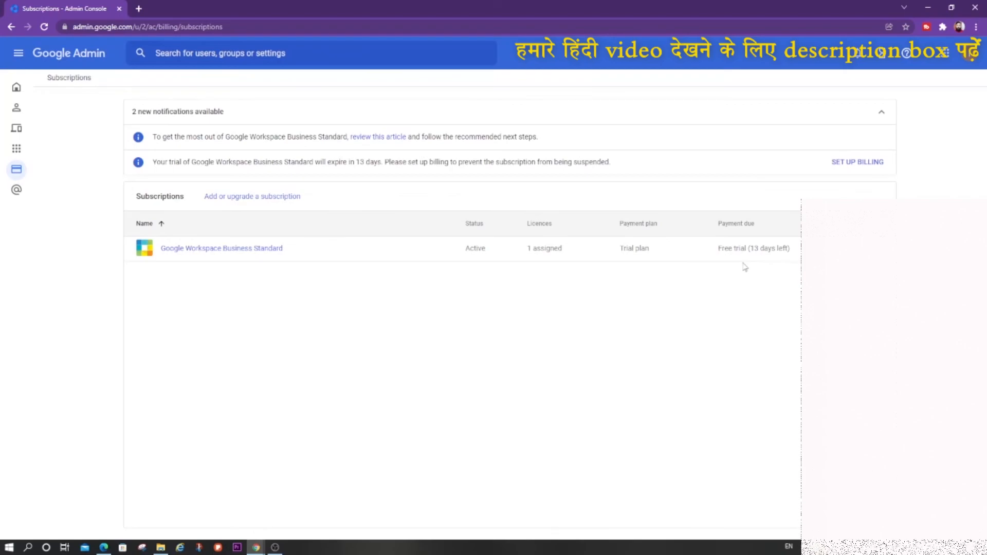
- Check which account and domain are signed in to the Admin console
{"action": "left_click", "coordinate": [969, 53]}
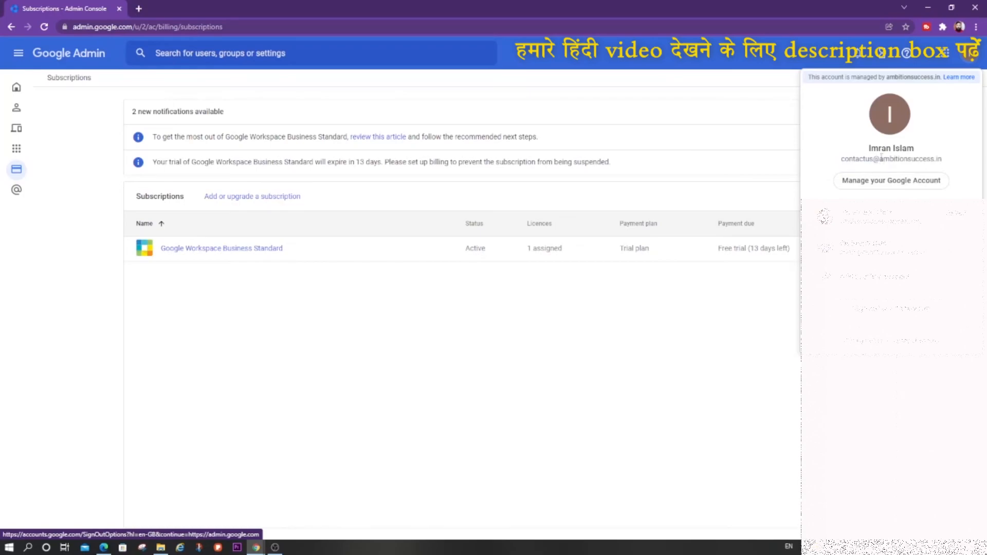
{"action": "left_click_drag", "start_coordinate": [879, 159], "coordinate": [945, 160]}
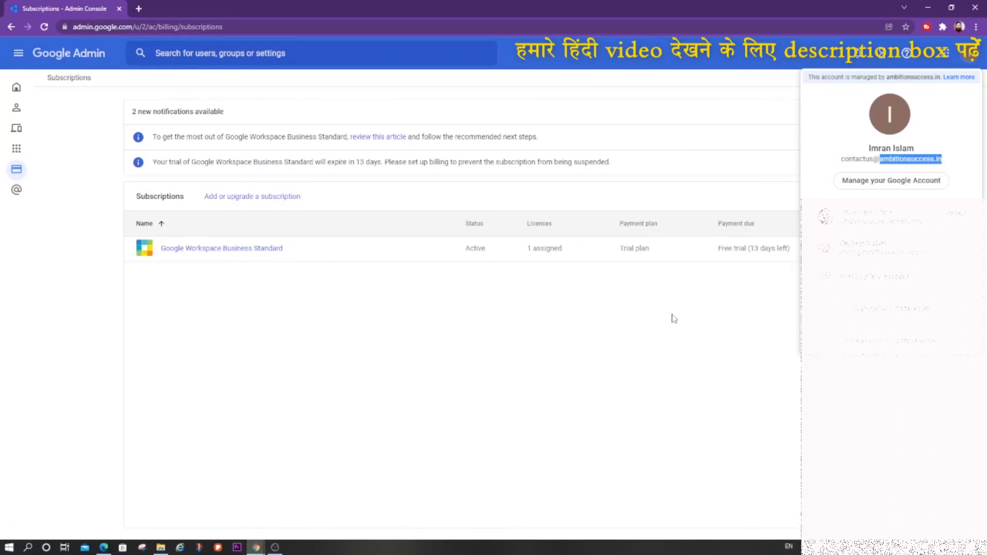
{"action": "left_click", "coordinate": [653, 345]}
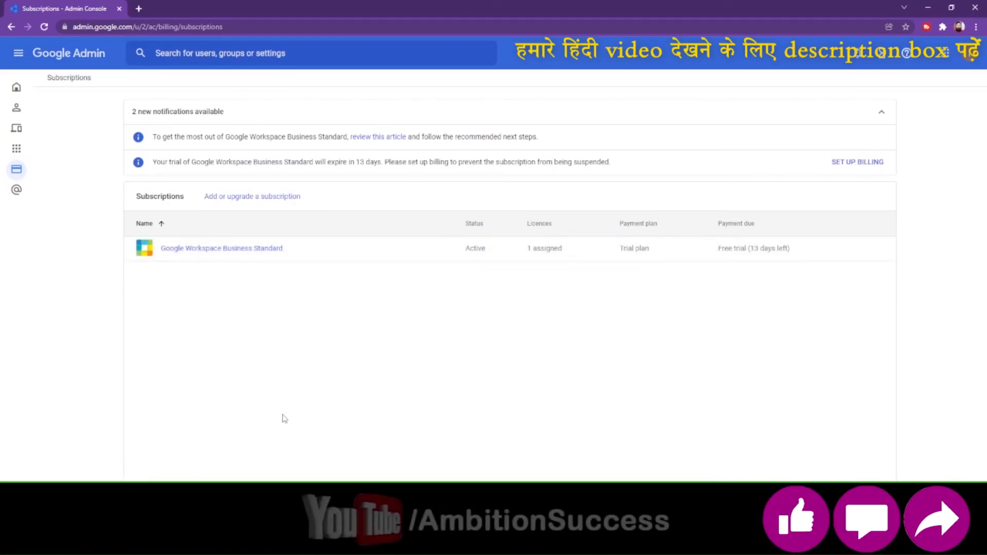
- Start billing setup for the Google Workspace Business Standard trial, review its features and proceed to the payment plan
{"action": "left_click", "coordinate": [200, 248]}
{"action": "left_click", "coordinate": [874, 162]}
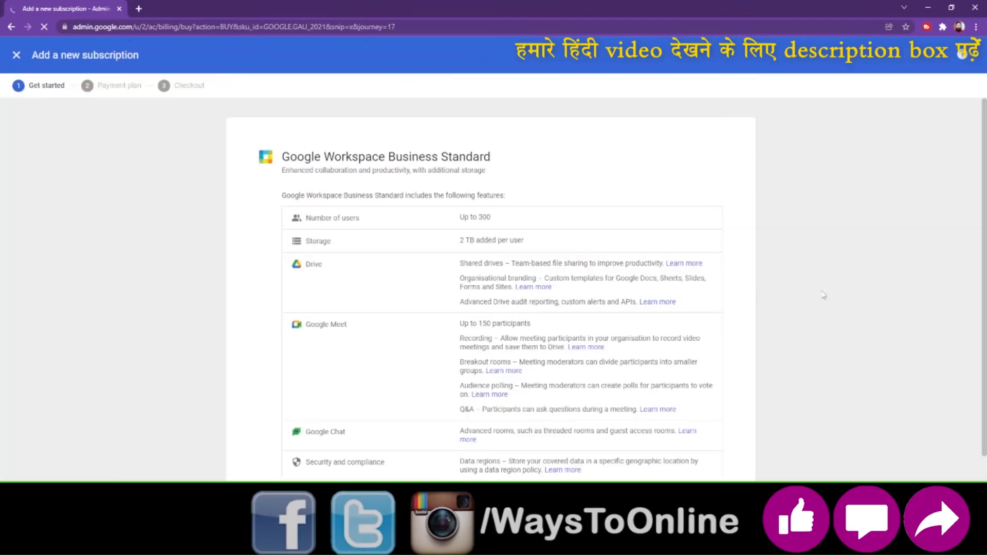
{"action": "scroll", "coordinate": [760, 295], "scroll_direction": "down", "scroll_amount": 3}
{"action": "left_click_drag", "start_coordinate": [459, 221], "coordinate": [520, 221]}
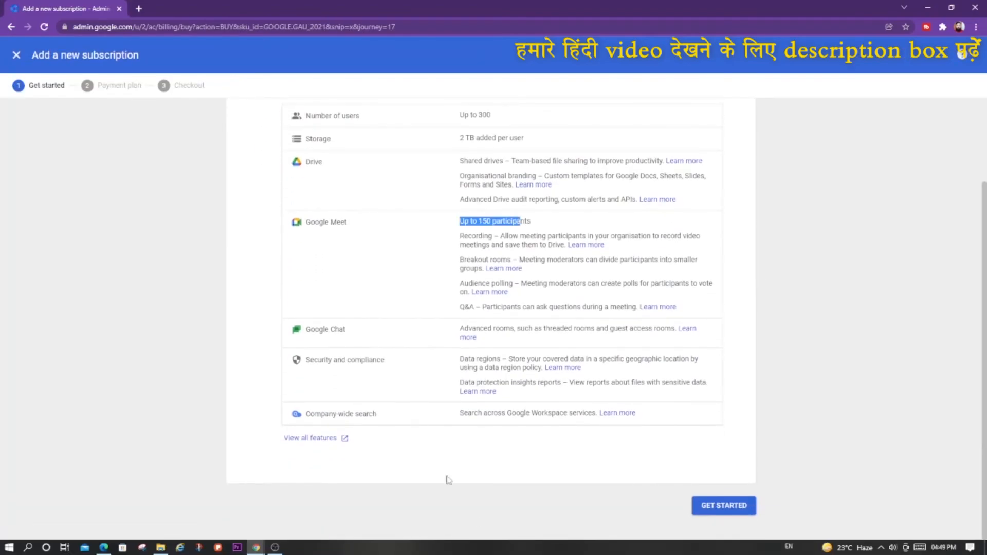
{"action": "left_click", "coordinate": [738, 507]}
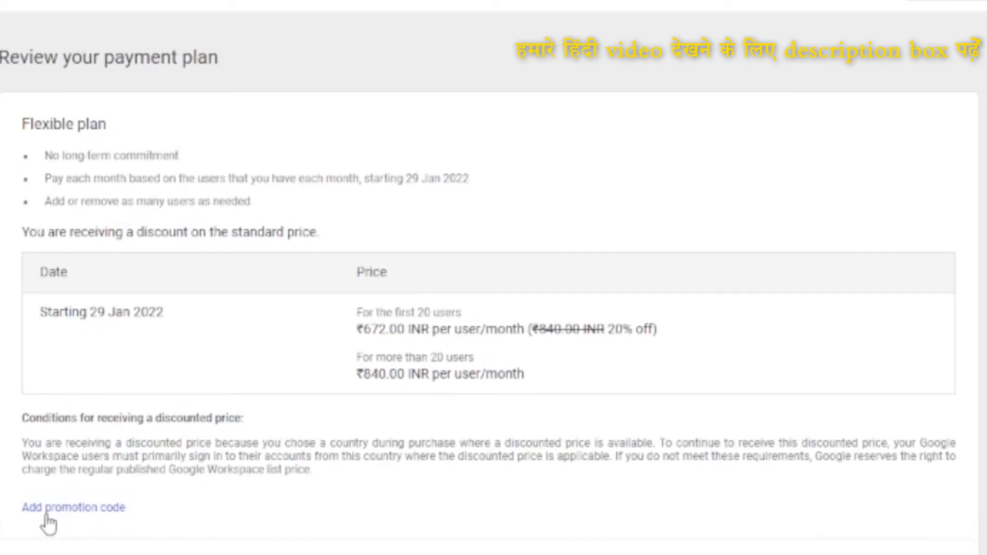
- Copy the promotion code from the discount email and apply it to the Flexible payment plan
{"action": "left_click", "coordinate": [47, 514]}
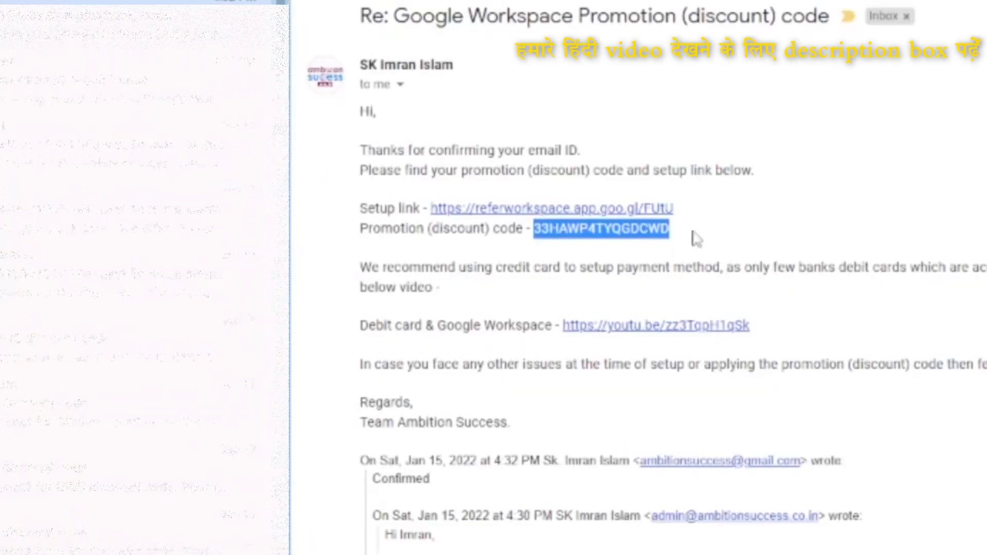
{"action": "left_click", "coordinate": [691, 234]}
{"action": "left_click_drag", "start_coordinate": [535, 228], "coordinate": [671, 236]}
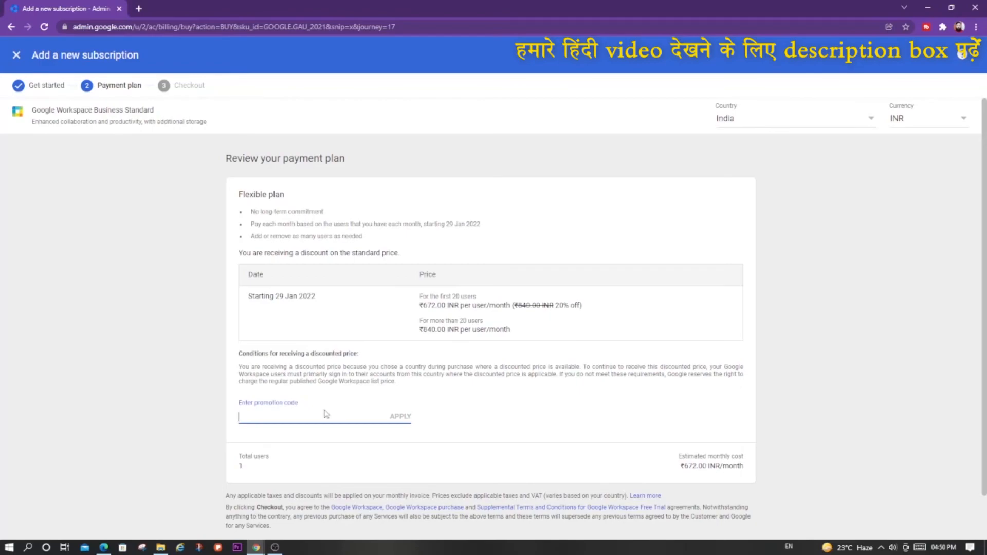
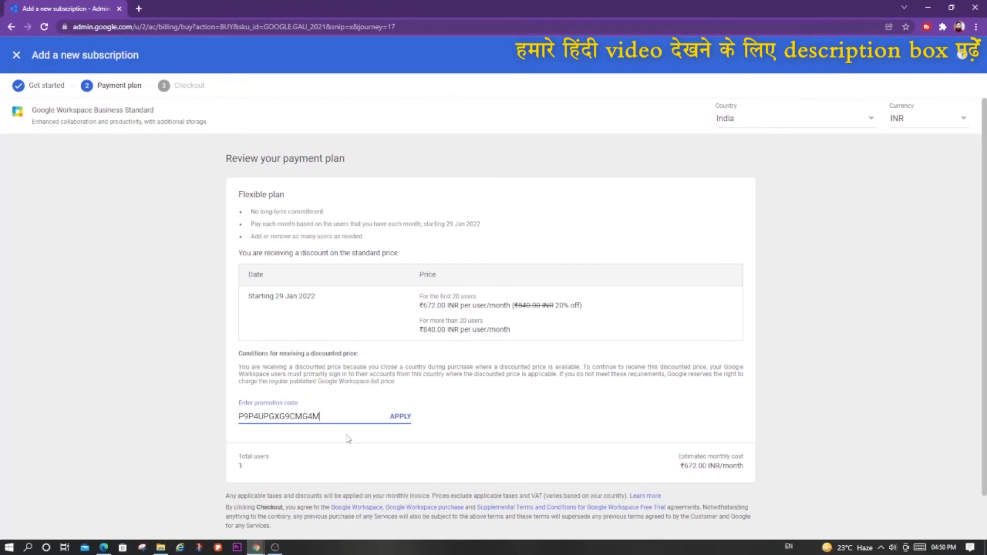
{"action": "left_click", "coordinate": [402, 421]}
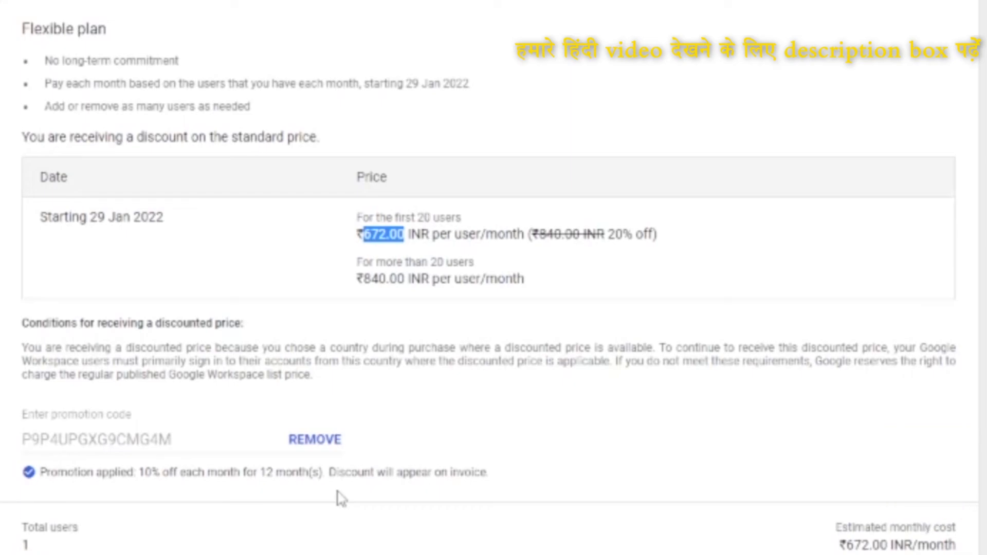
- Review the discounted price per user for the first 20 users and proceed to checkout
{"action": "left_click", "coordinate": [396, 239]}
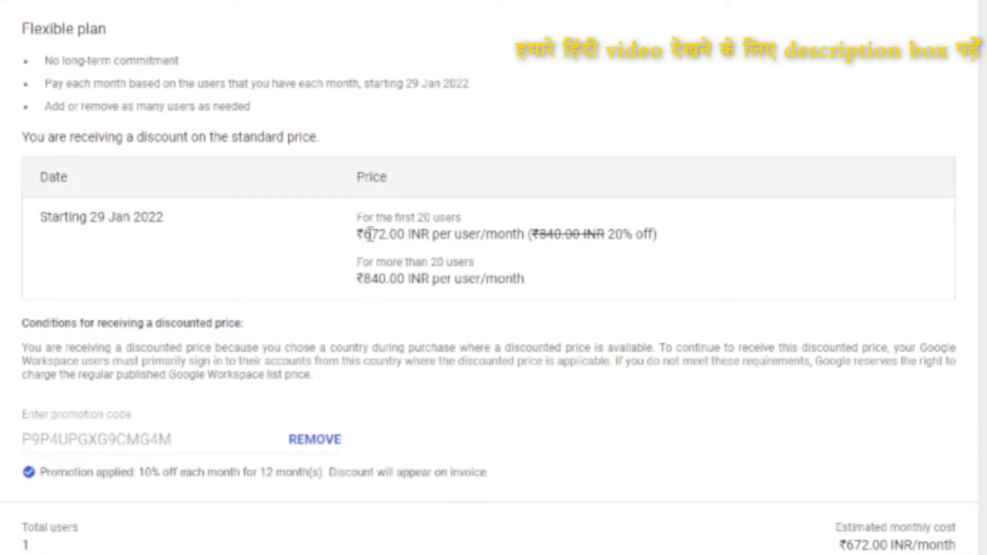
{"action": "left_click_drag", "start_coordinate": [363, 234], "coordinate": [407, 234]}
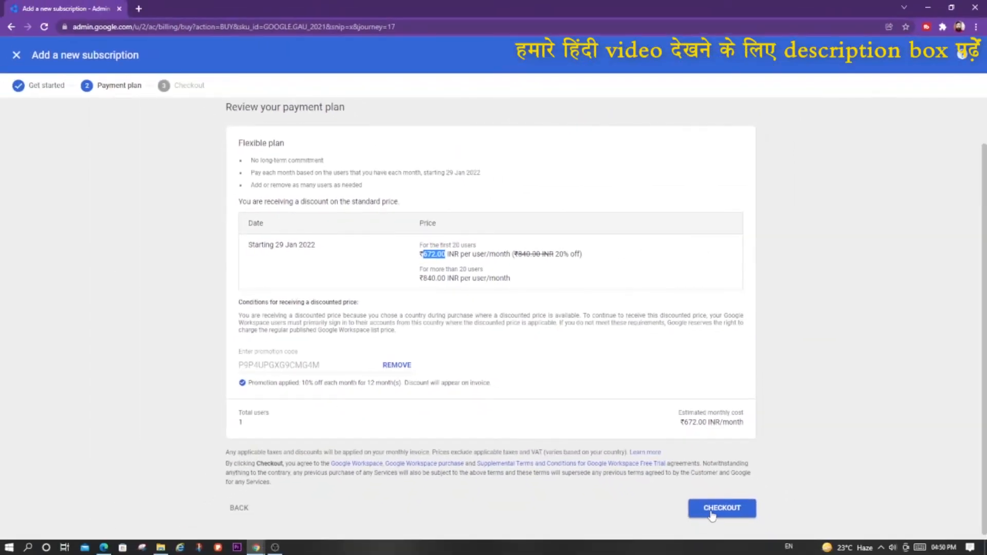
{"action": "left_click", "coordinate": [712, 509]}
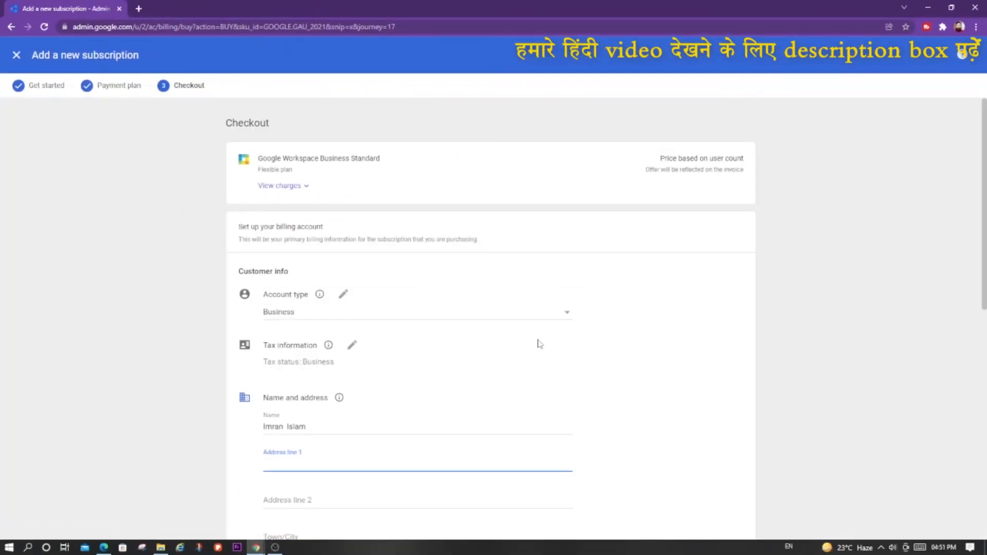
- Fill in the billing account's name and address and the primary contact's details, with Business as the account type
{"action": "scroll", "coordinate": [504, 339], "scroll_direction": "down", "scroll_amount": 1}
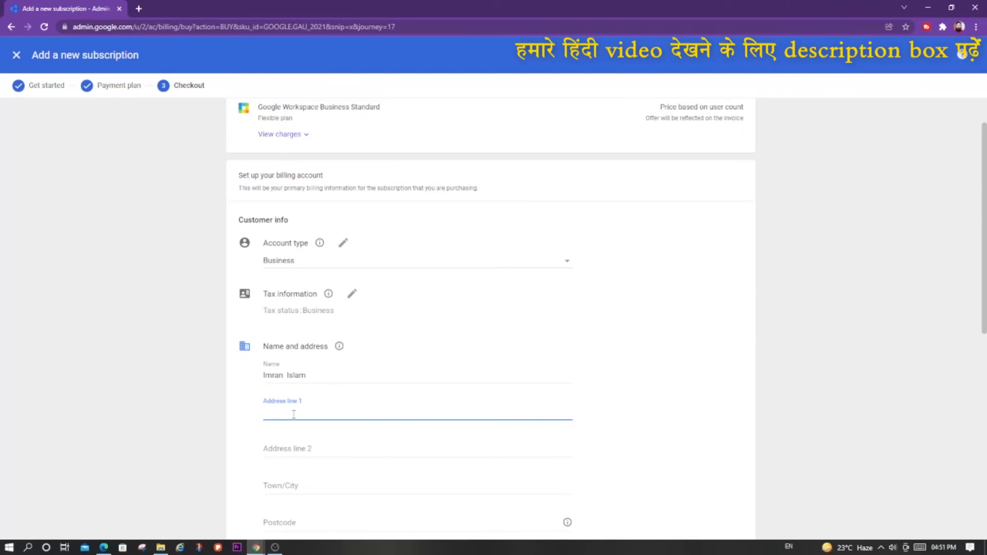
{"action": "scroll", "coordinate": [509, 404], "scroll_direction": "down", "scroll_amount": 3}
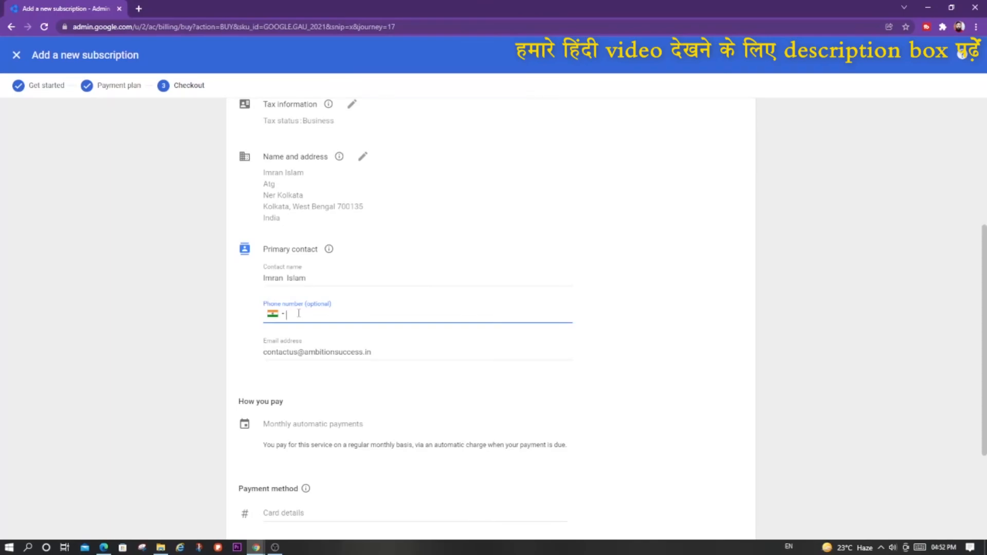
{"action": "scroll", "coordinate": [298, 313], "scroll_direction": "down", "scroll_amount": 2}
{"action": "left_click", "coordinate": [298, 249]}
- Enter the card number and remaining card details as the payment method and place the order
{"action": "left_click", "coordinate": [342, 410]}
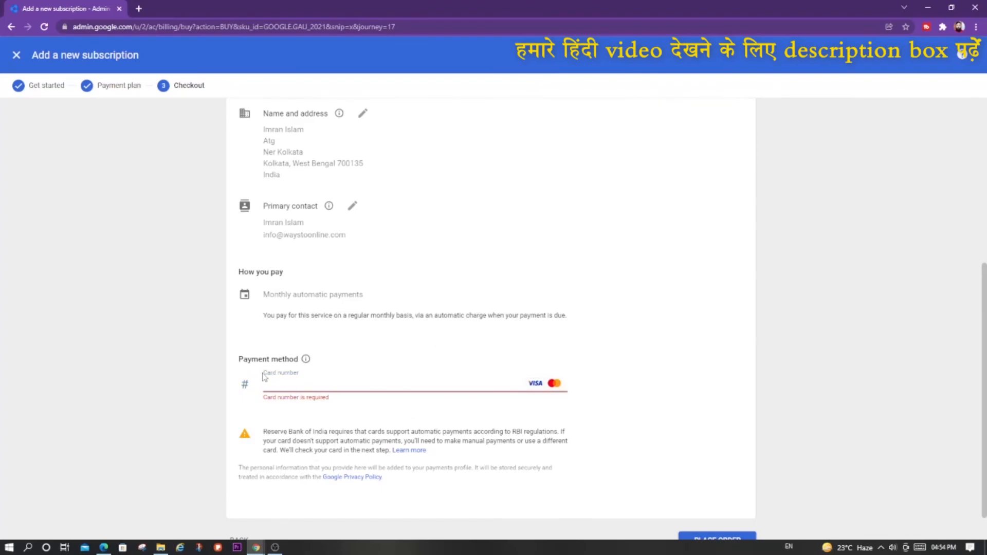
{"action": "left_click_drag", "start_coordinate": [264, 374], "coordinate": [297, 372]}
{"action": "left_click", "coordinate": [301, 376]}
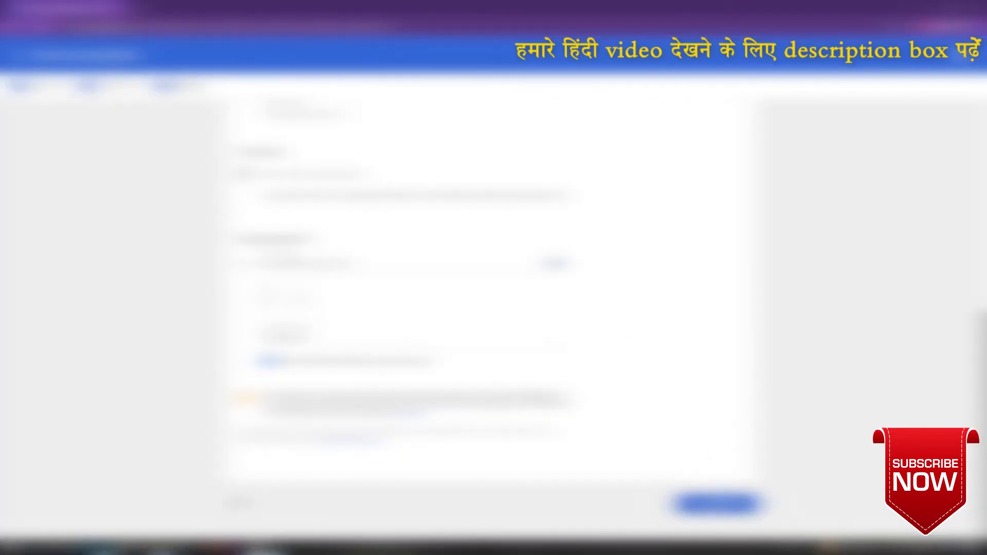
{"action": "left_click", "coordinate": [713, 506]}
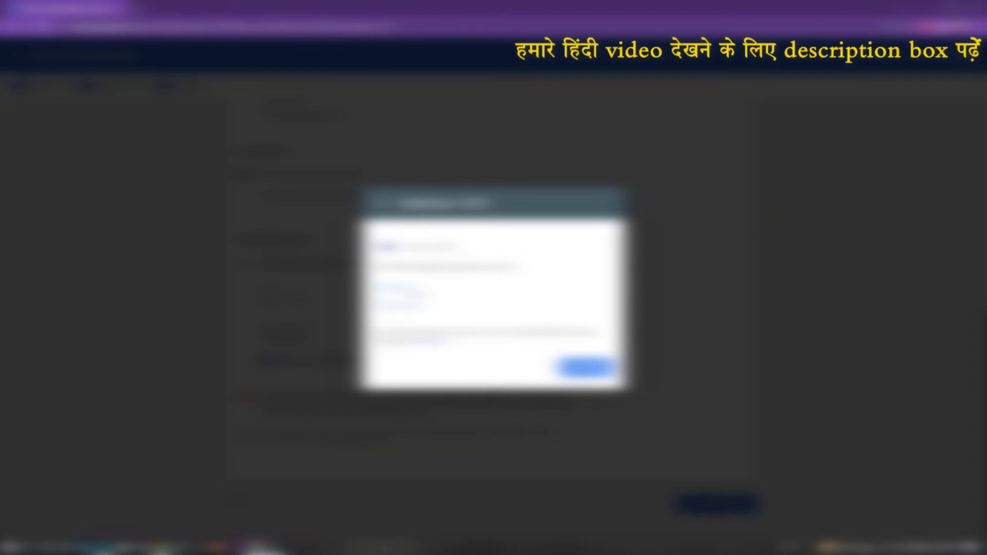
- Enter the requested card verification detail, complete the transaction with automatic payments, and close the purchase confirmation
{"action": "type", "text": "1"}
{"action": "left_click", "coordinate": [563, 368]}
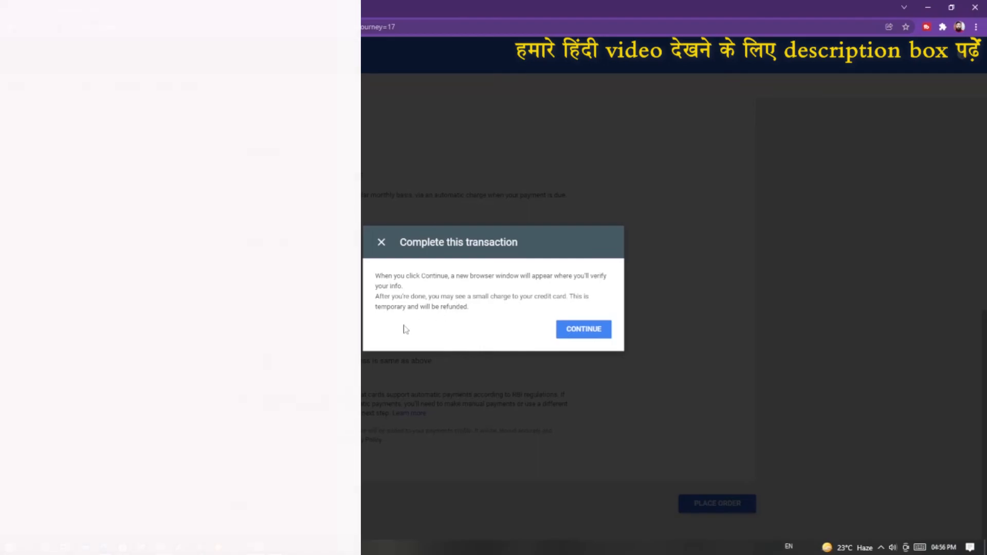
{"action": "left_click", "coordinate": [595, 340]}
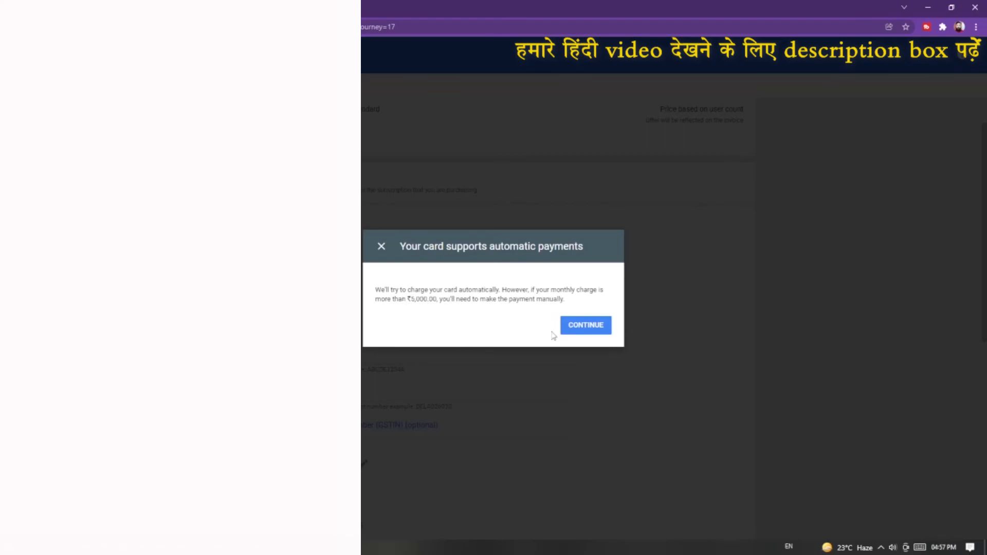
{"action": "left_click", "coordinate": [585, 327]}
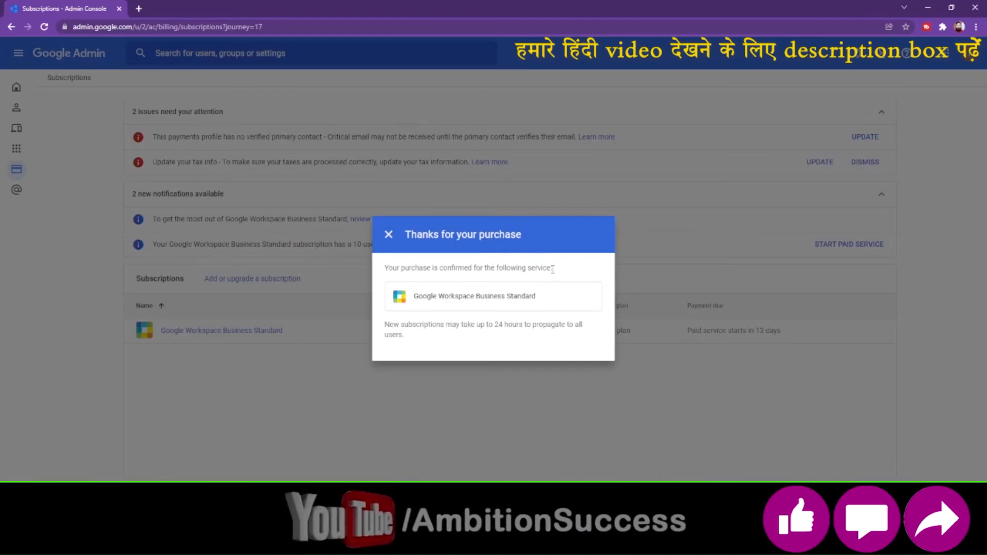
{"action": "left_click", "coordinate": [388, 234]}
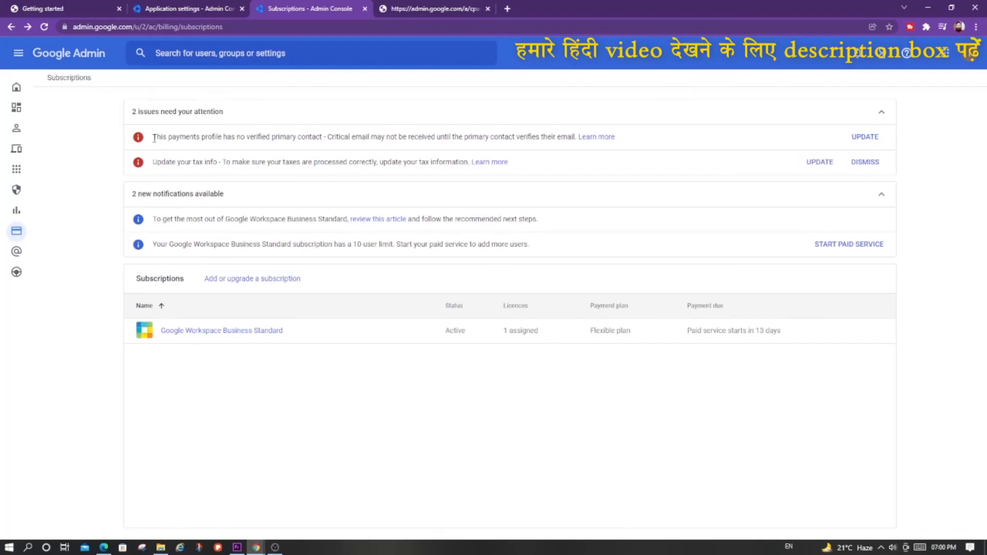
- Open the unverified primary contact issue from the subscription alerts and check the payments contacts in the payment settings
{"action": "left_click", "coordinate": [863, 140]}
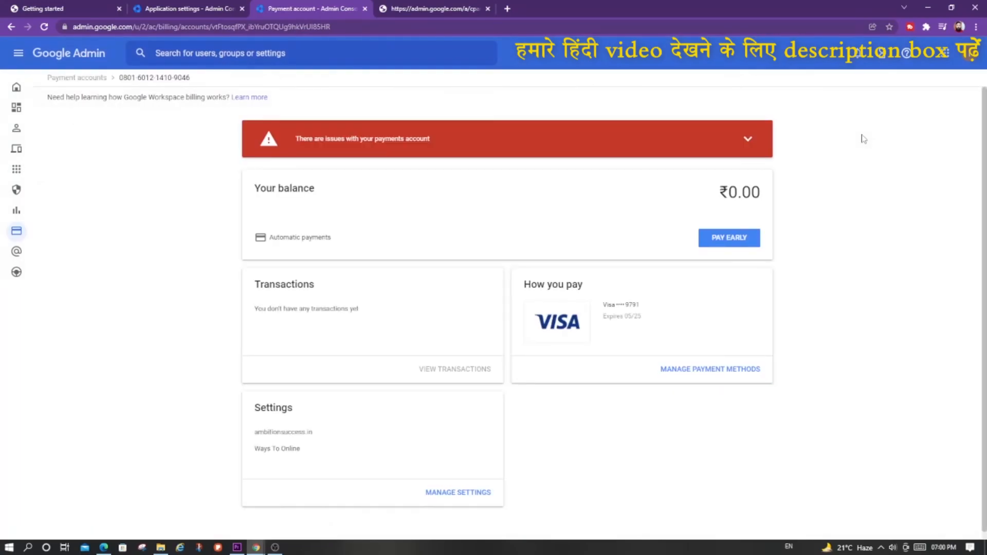
{"action": "left_click", "coordinate": [748, 139]}
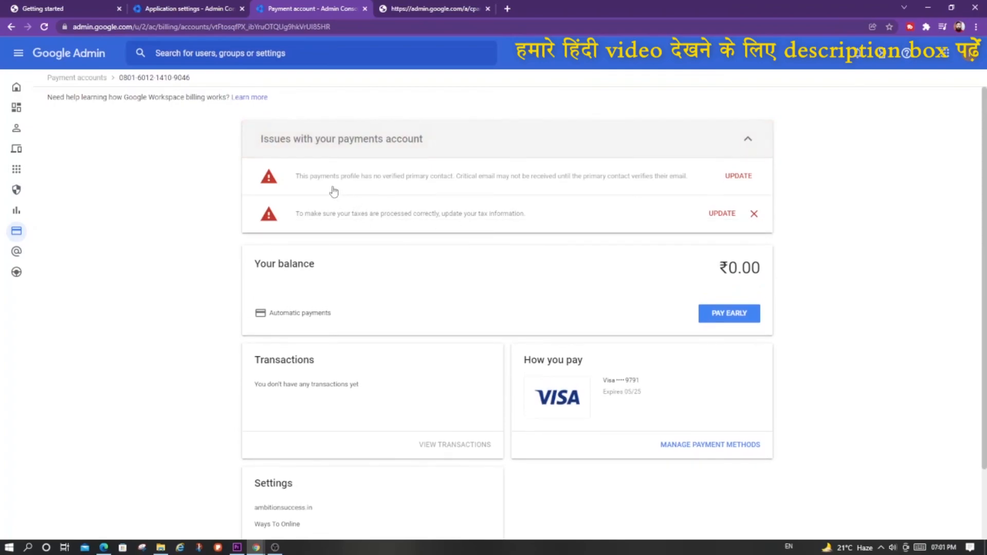
{"action": "left_click", "coordinate": [736, 177]}
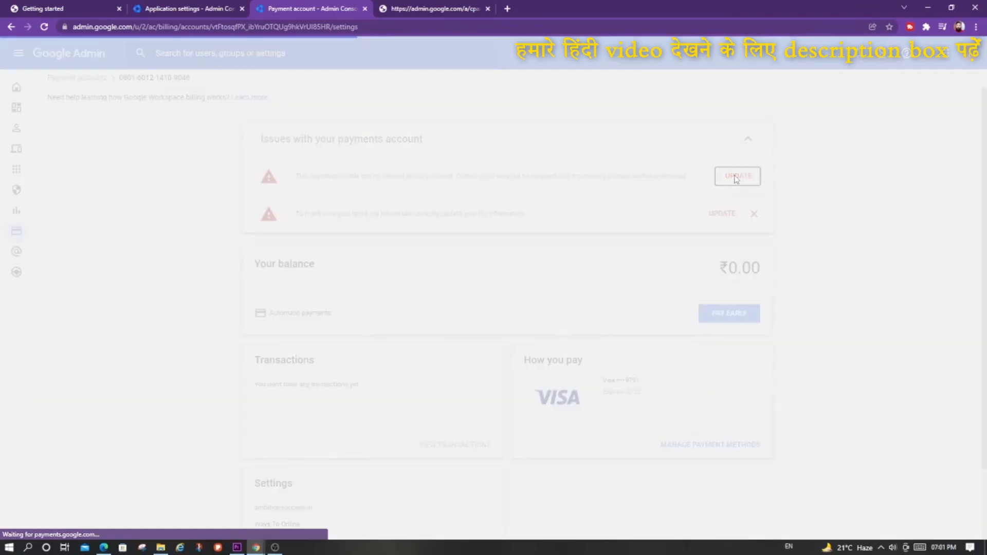
{"action": "scroll", "coordinate": [734, 181], "scroll_direction": "down", "scroll_amount": 6}
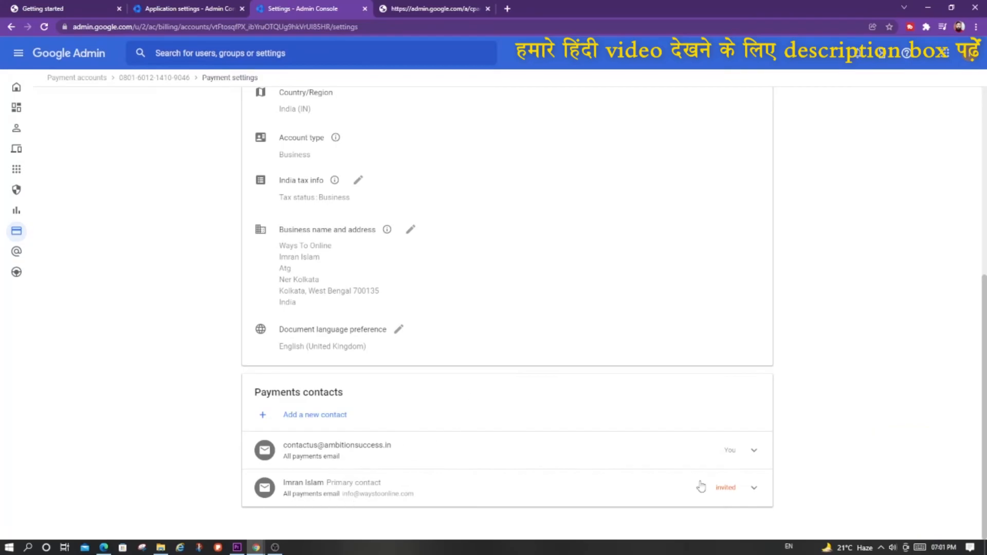
- Switch to the Outlook inbox, open the Google Payments action-required email and accept the payments profile invitation
{"action": "key", "text": "alt+Tab"}
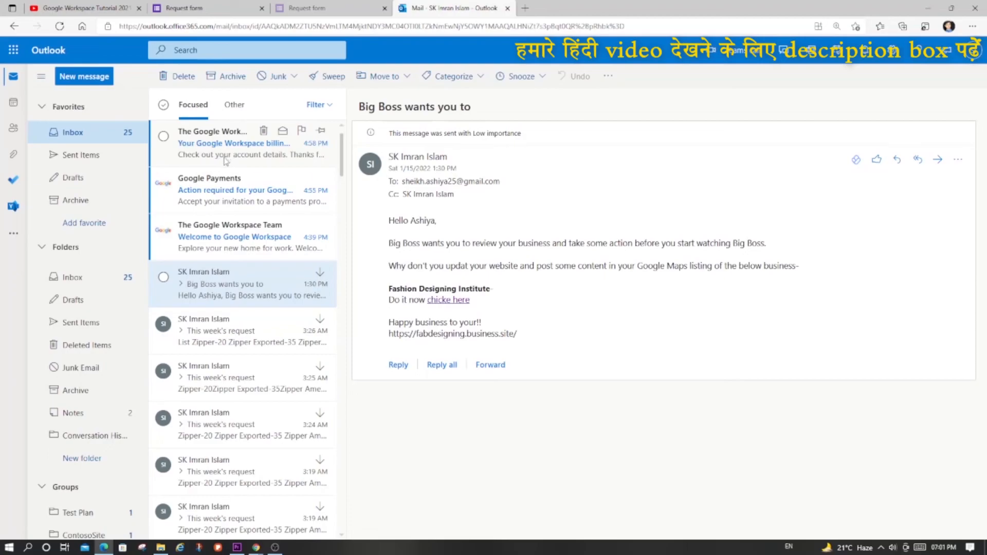
{"action": "left_click", "coordinate": [216, 238]}
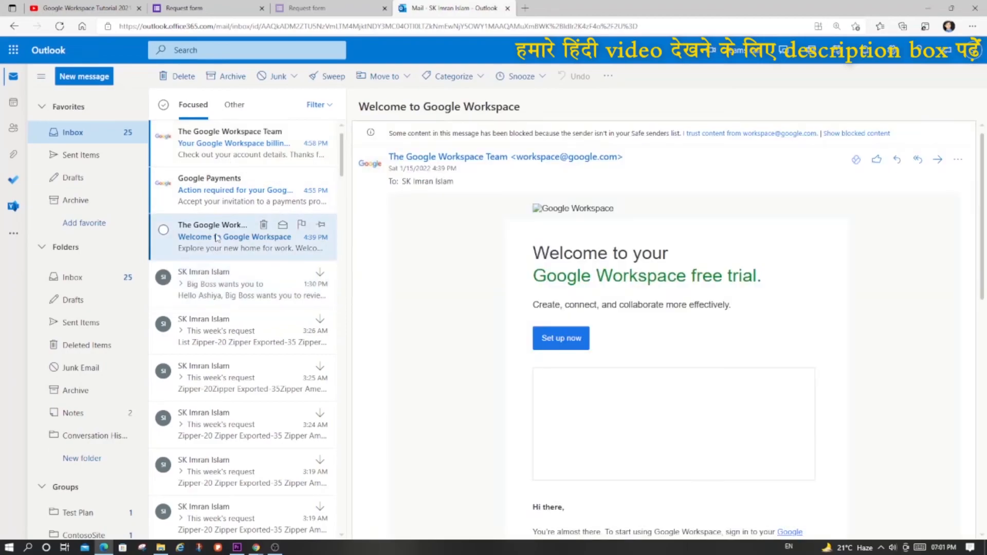
{"action": "left_click", "coordinate": [208, 192]}
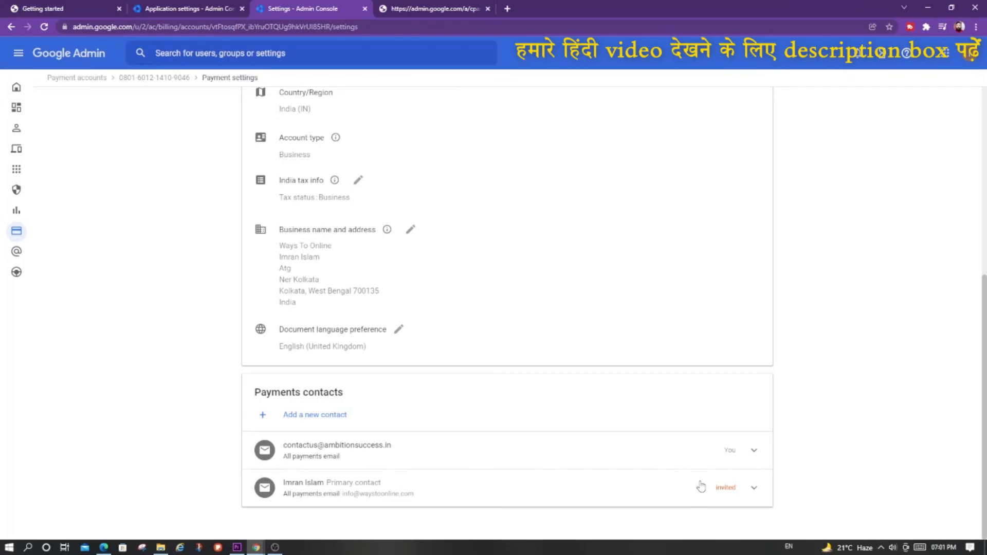
{"action": "key", "text": "alt+Tab"}
{"action": "left_click", "coordinate": [551, 411]}
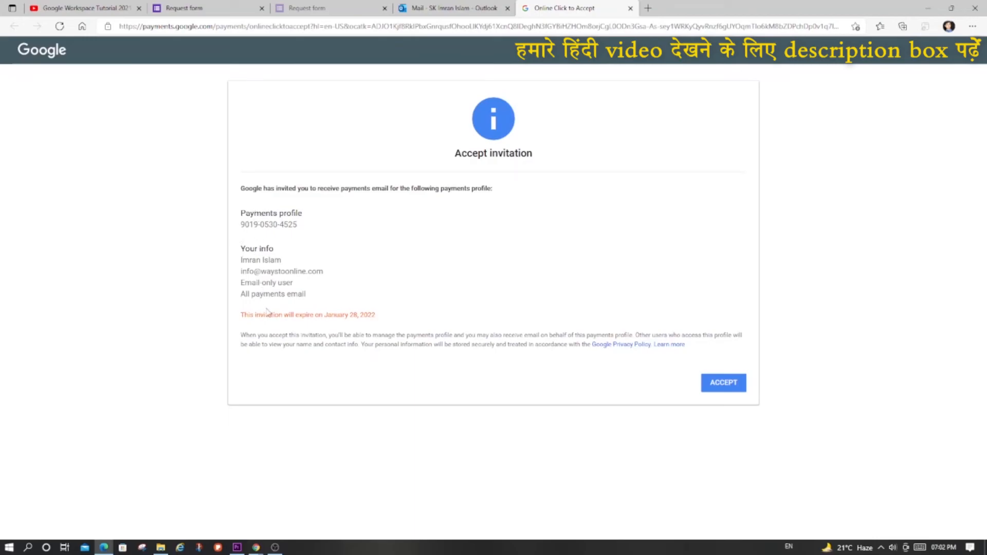
{"action": "left_click", "coordinate": [724, 383]}
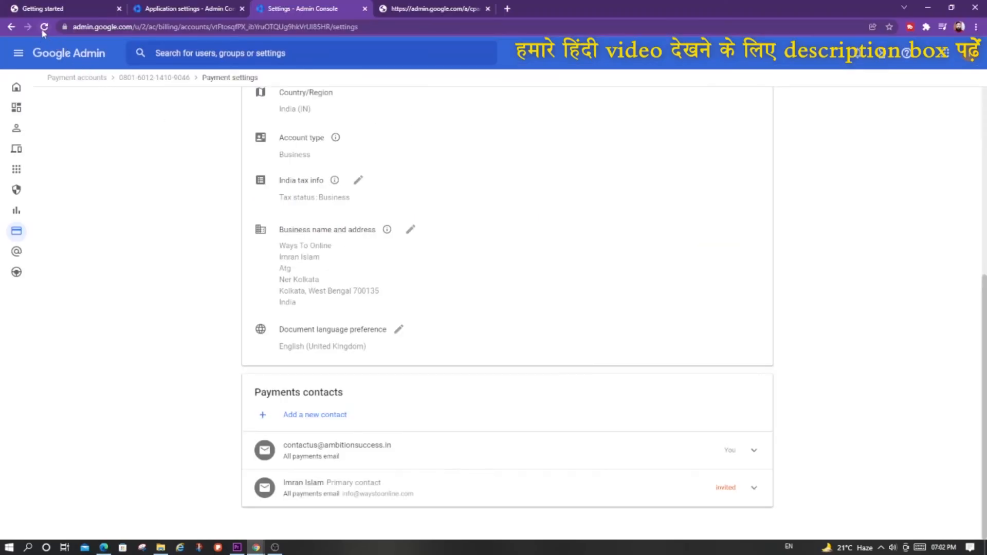
- Reload the payment settings in the Admin console to recheck the primary contact, and return to the payment accounts list
{"action": "left_click", "coordinate": [43, 31]}
{"action": "scroll", "coordinate": [707, 497], "scroll_direction": "up", "scroll_amount": 6}
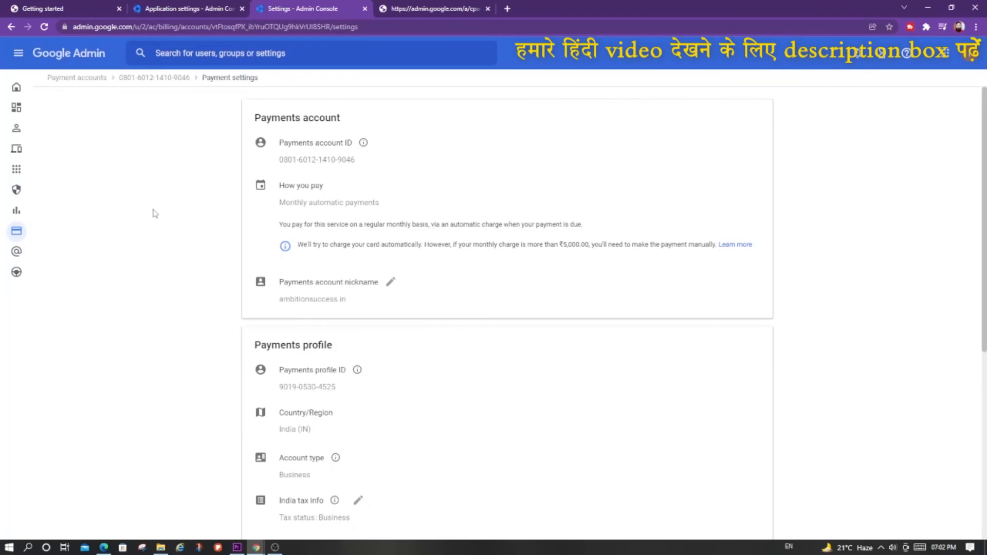
{"action": "left_click", "coordinate": [84, 81]}
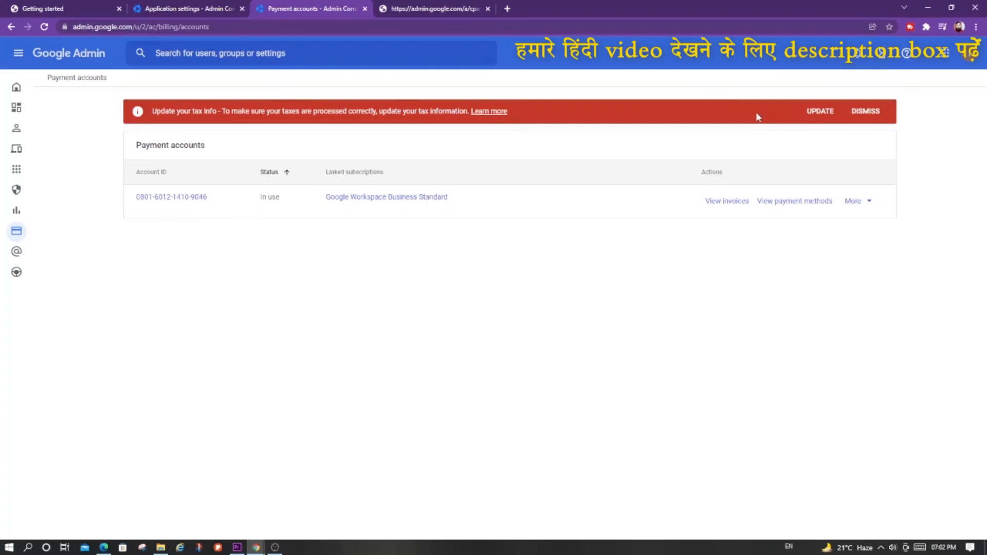
- Examine the optional PAN, TAN and GSTIN fields in the India tax info and leave without updating
{"action": "left_click", "coordinate": [821, 112]}
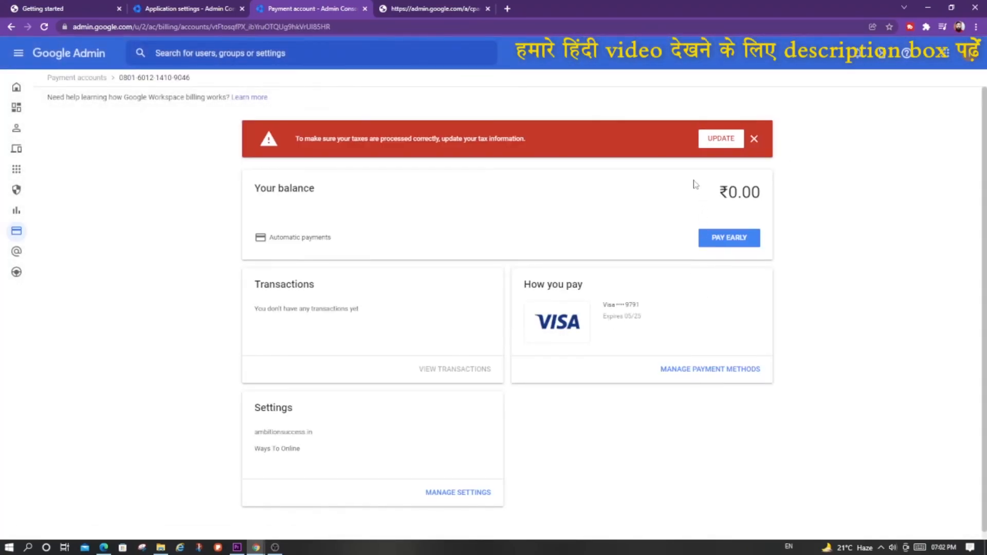
{"action": "left_click", "coordinate": [716, 142]}
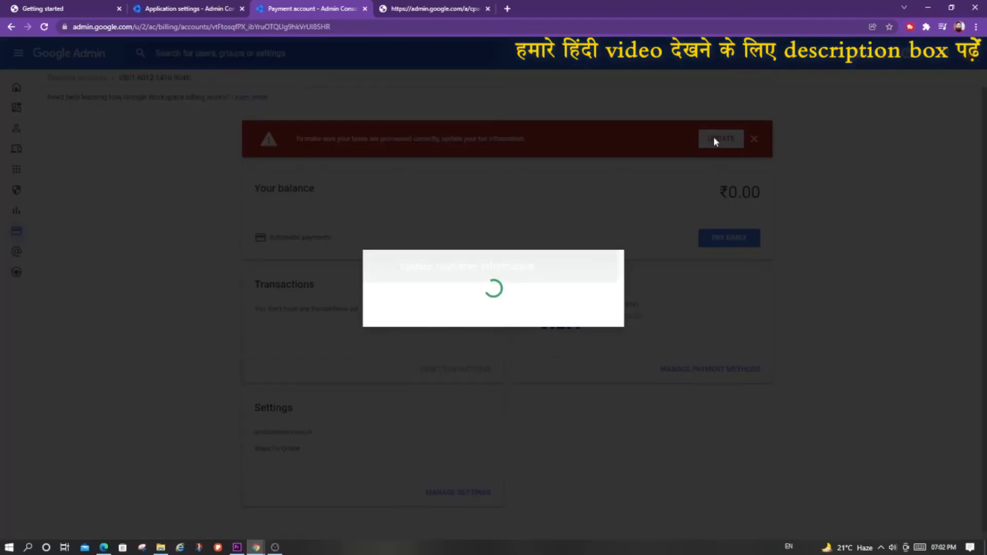
{"action": "left_click", "coordinate": [440, 266]}
{"action": "left_click", "coordinate": [419, 303]}
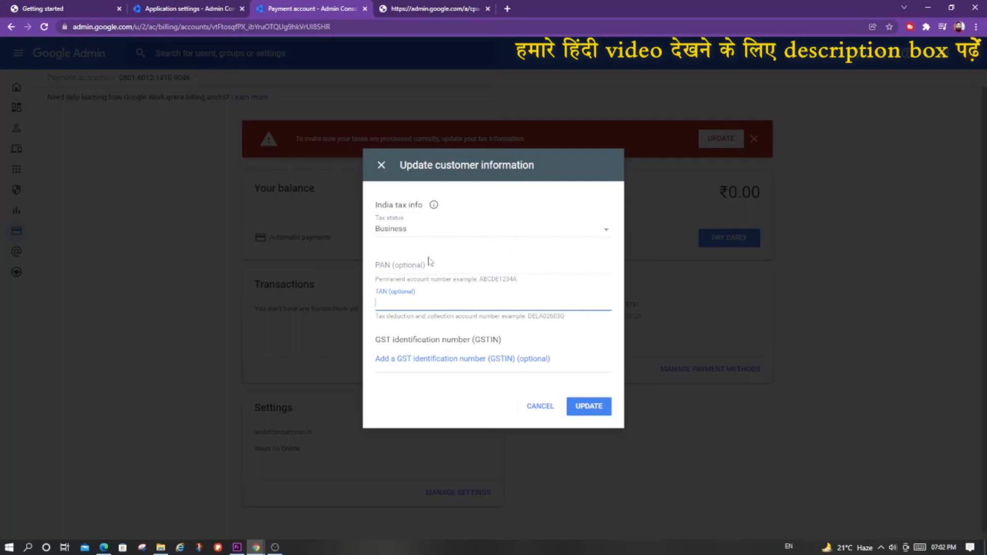
{"action": "left_click", "coordinate": [541, 407]}
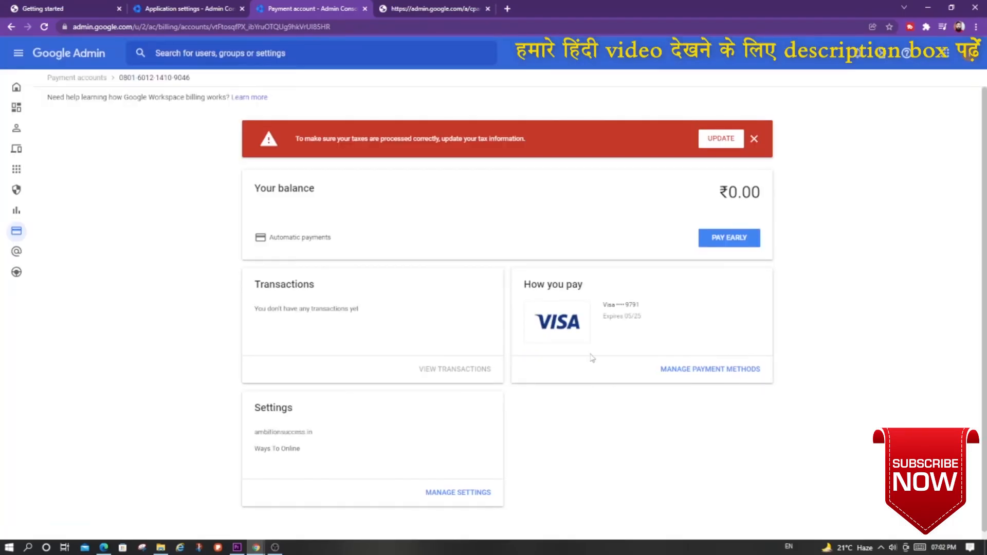
- Browse the Google apps available from the Admin console and from a new browser tab
{"action": "left_click", "coordinate": [945, 53]}
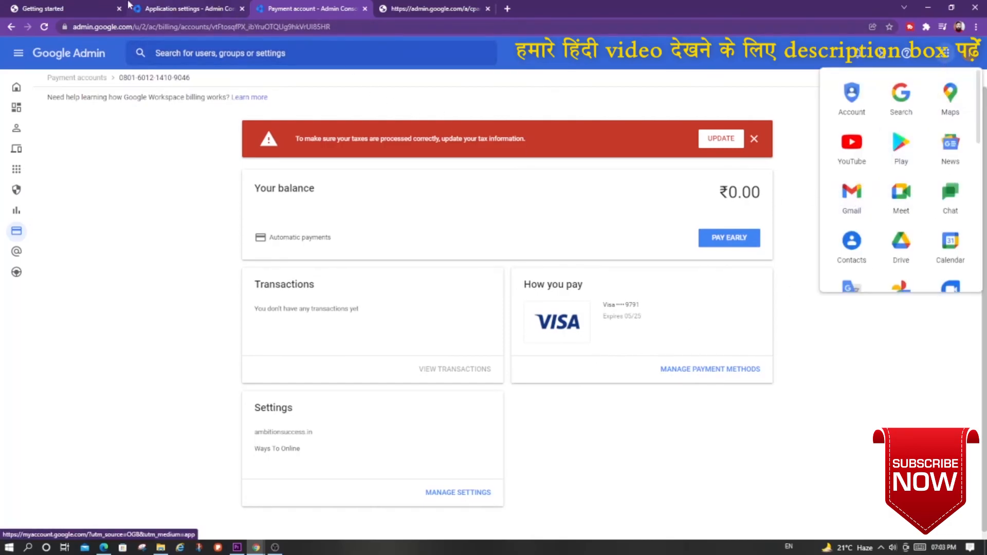
{"action": "left_click", "coordinate": [85, 6]}
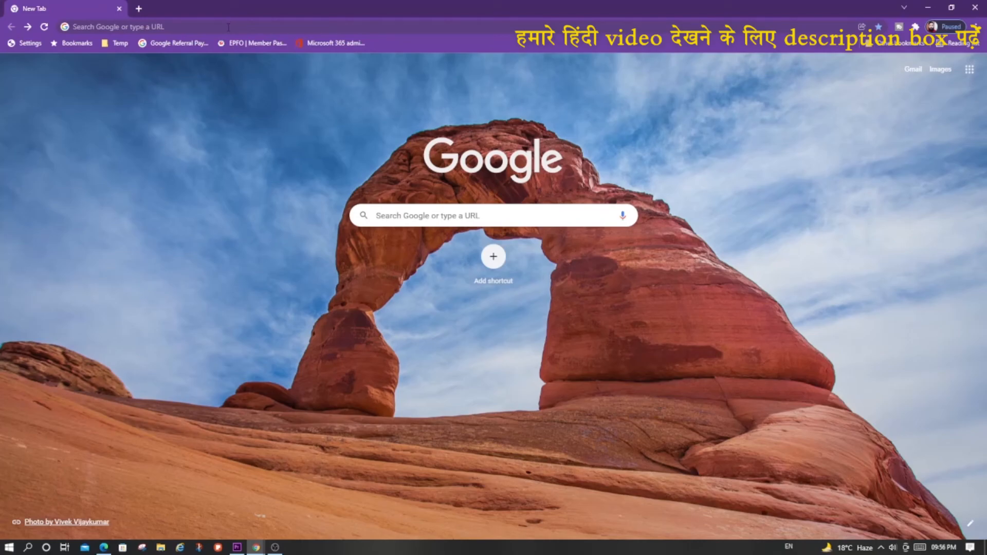
{"action": "left_click", "coordinate": [968, 72]}
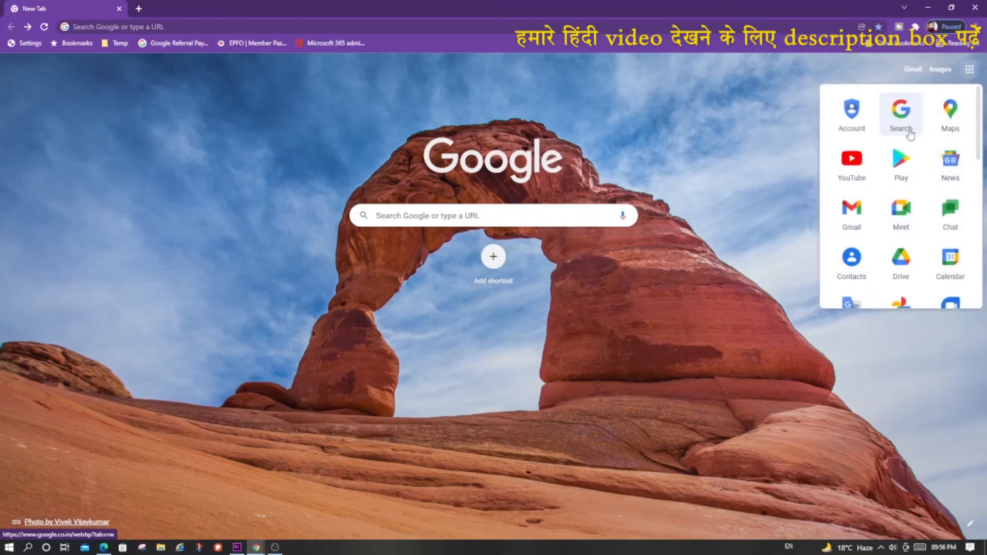
{"action": "scroll", "coordinate": [920, 218], "scroll_direction": "down", "scroll_amount": 2}
{"action": "scroll", "coordinate": [922, 220], "scroll_direction": "down", "scroll_amount": 5}
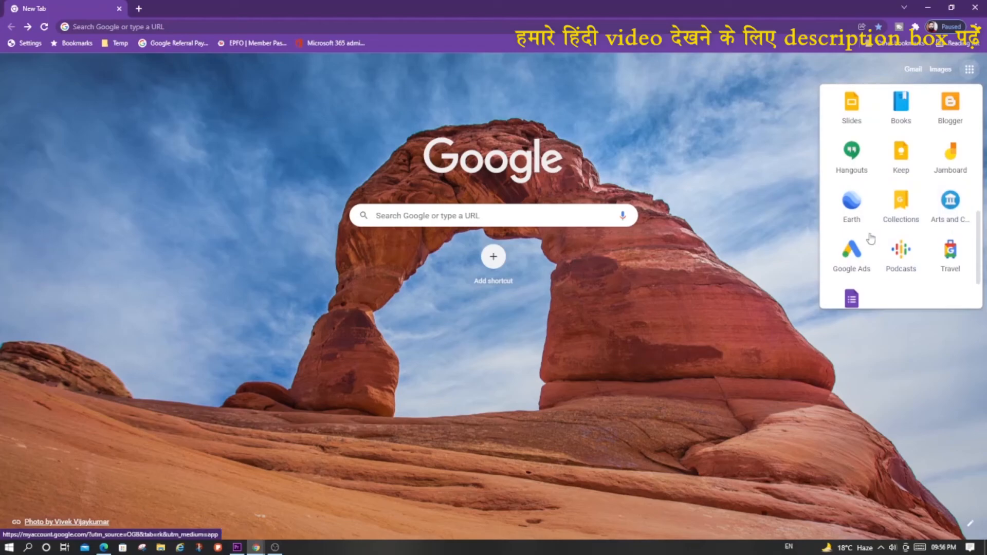
{"action": "scroll", "coordinate": [920, 216], "scroll_direction": "up", "scroll_amount": 7}
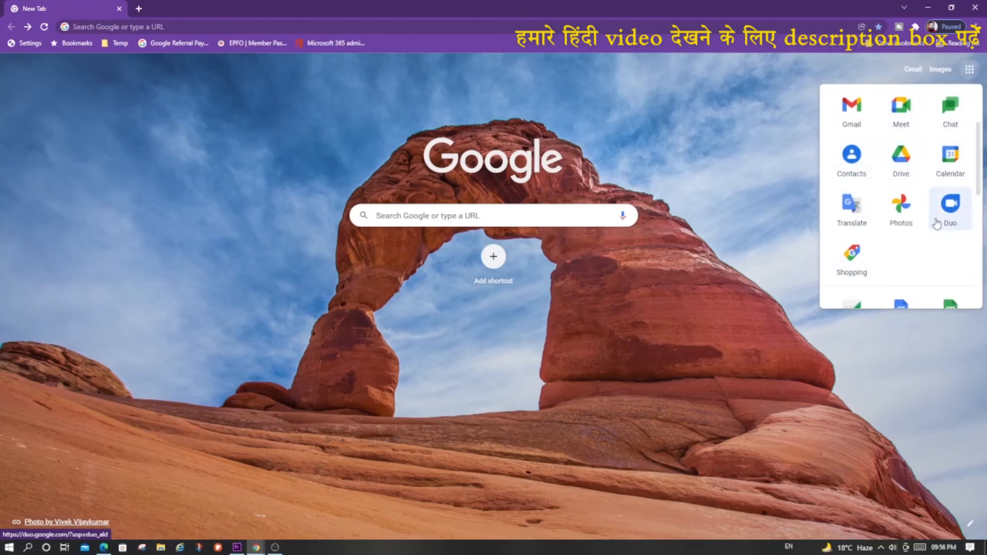
- Go to admin.google.com and enter the administrator's email address to sign in to the Admin console
{"action": "left_click", "coordinate": [724, 128]}
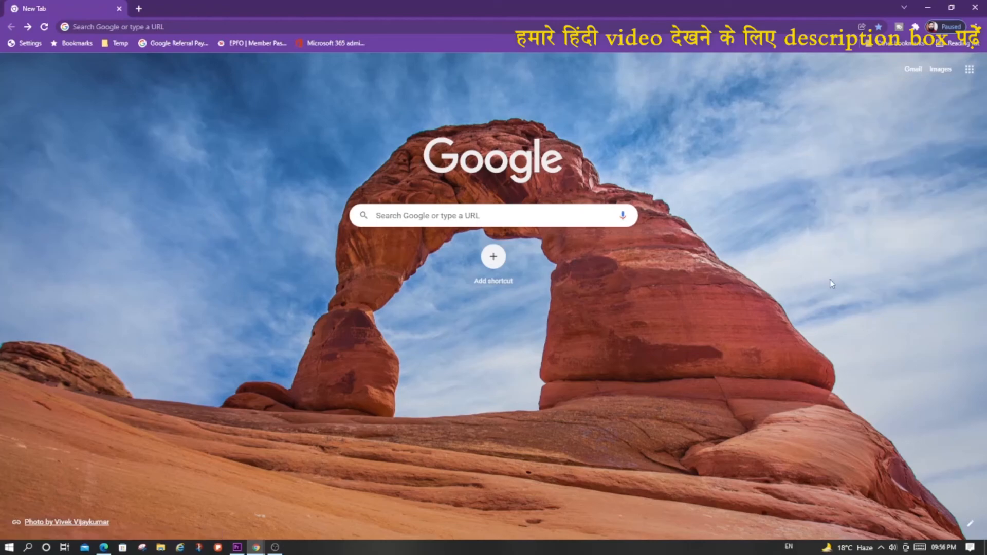
{"action": "left_click", "coordinate": [415, 28]}
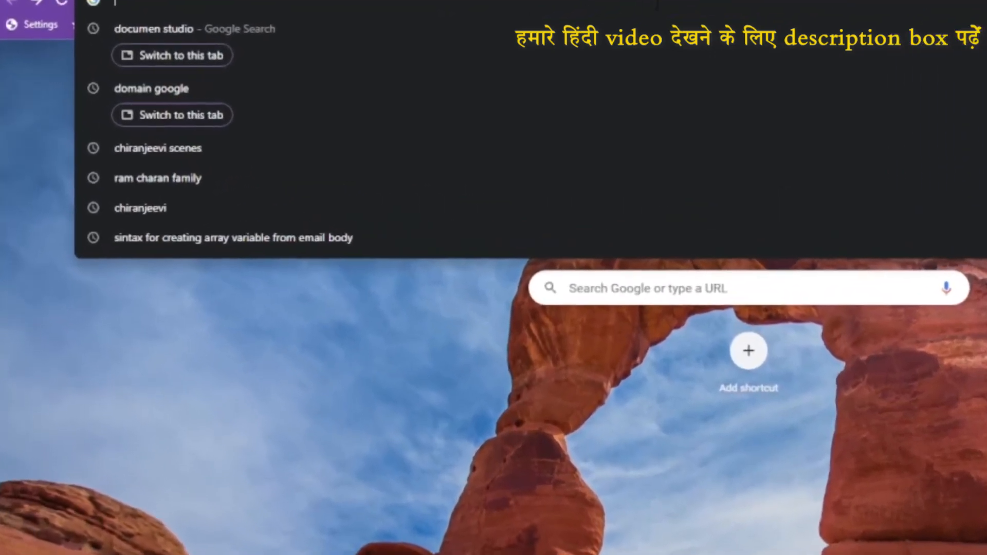
{"action": "type", "text": "admin.goog"}
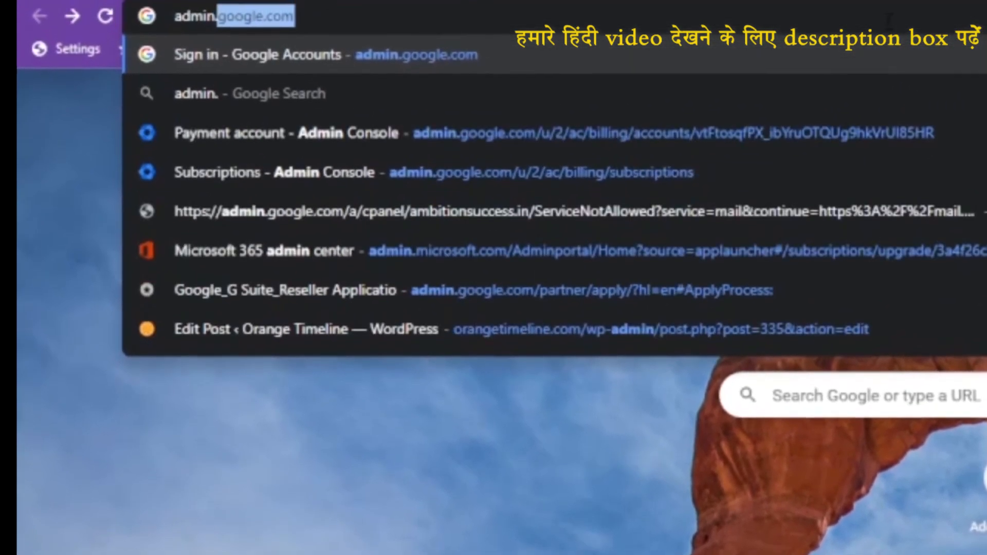
{"action": "type", "text": "le.com"}
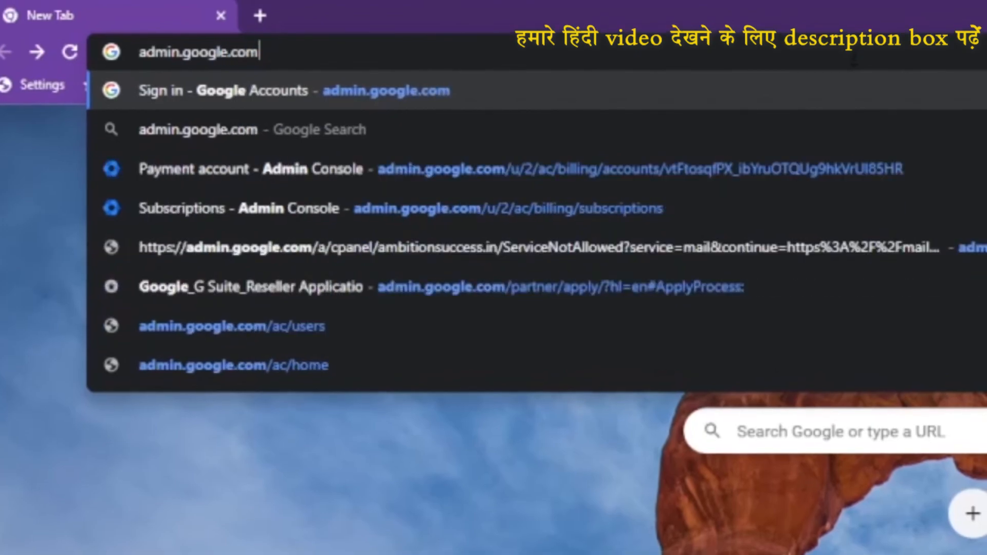
{"action": "key", "text": "Return"}
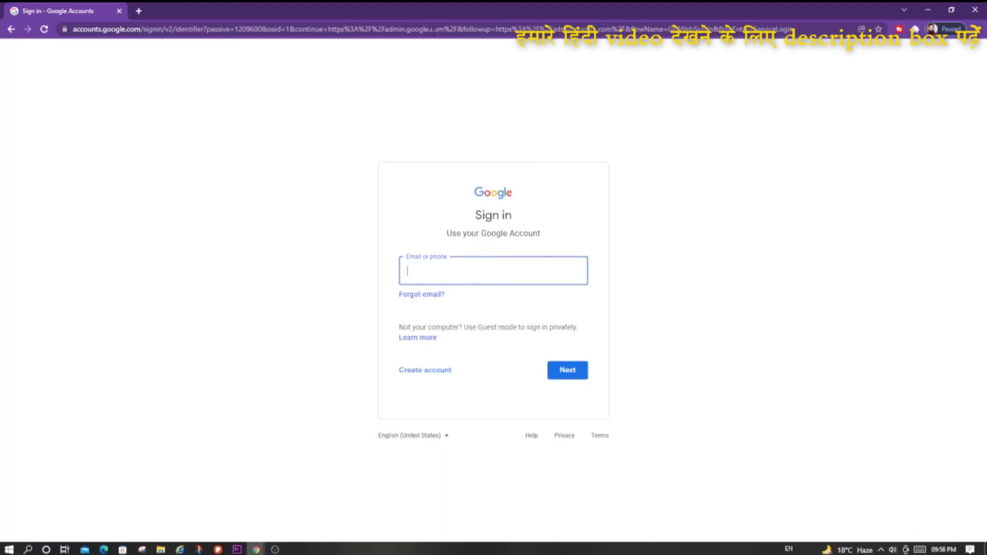
{"action": "type", "text": "cont"}
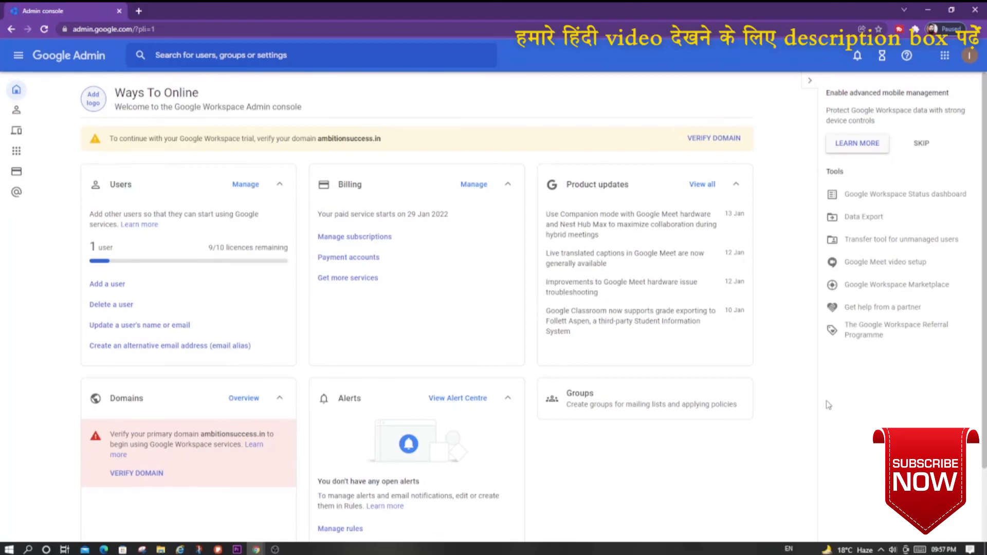
- Start verifying ambitionsuccess.in from the domain verification notice and proceed with protecting the domain
{"action": "left_click_drag", "start_coordinate": [113, 139], "coordinate": [493, 144]}
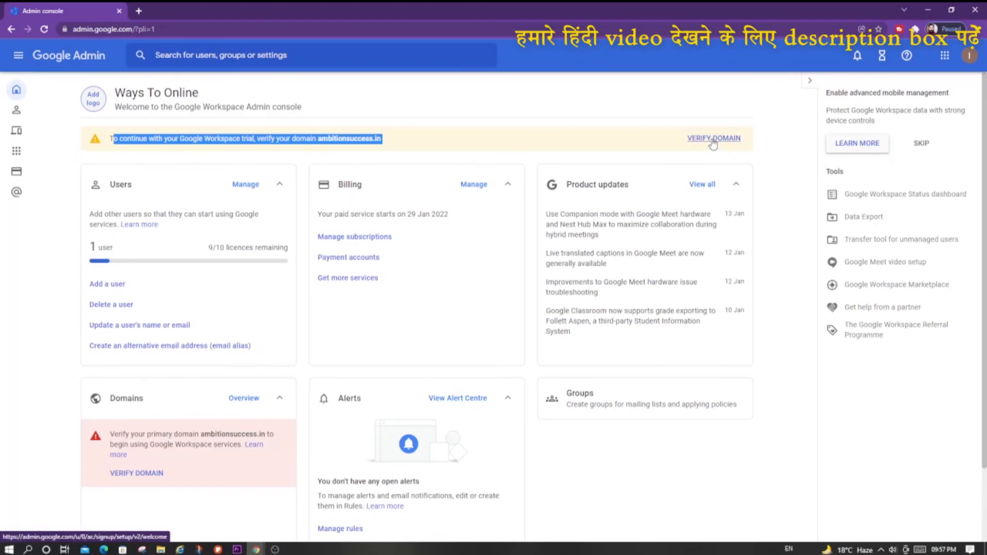
{"action": "left_click", "coordinate": [712, 140]}
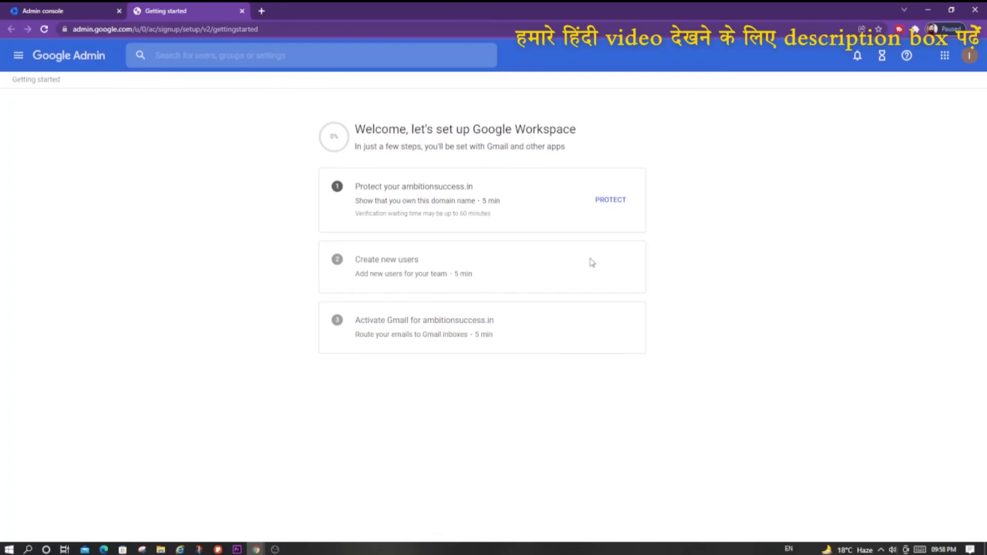
{"action": "left_click", "coordinate": [613, 200]}
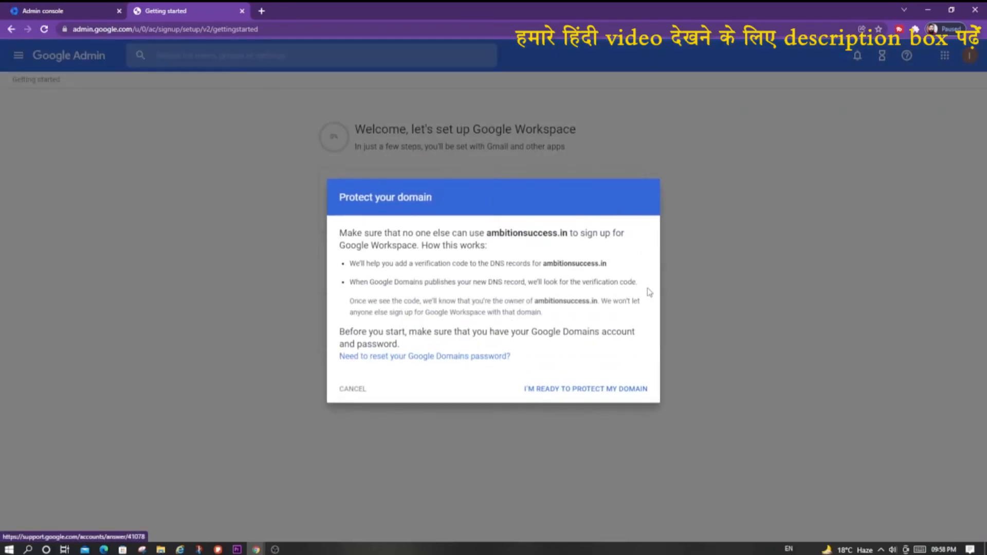
{"action": "left_click", "coordinate": [578, 389]}
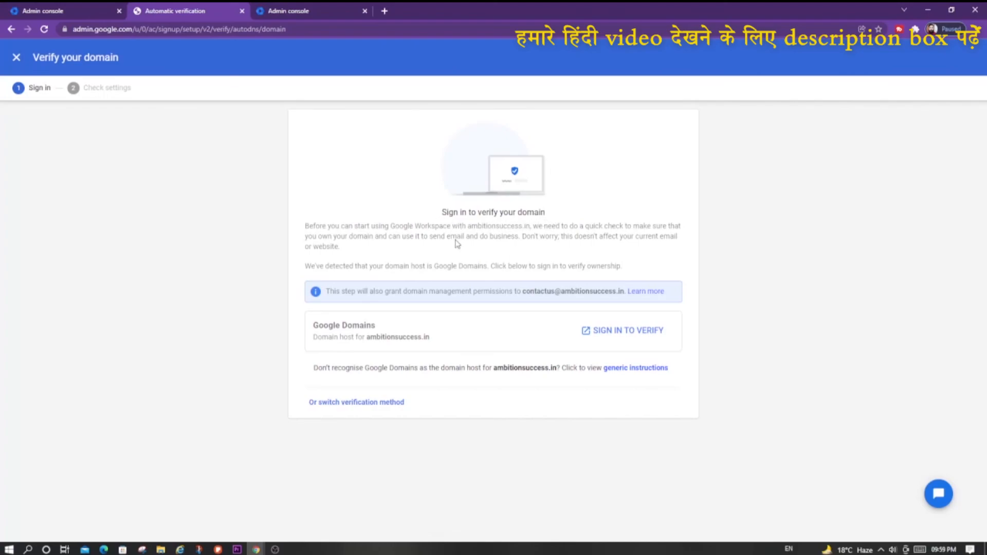
- Sign in to Google Domains for verification with another account, entering the domain owner's email and account password
{"action": "left_click", "coordinate": [632, 333]}
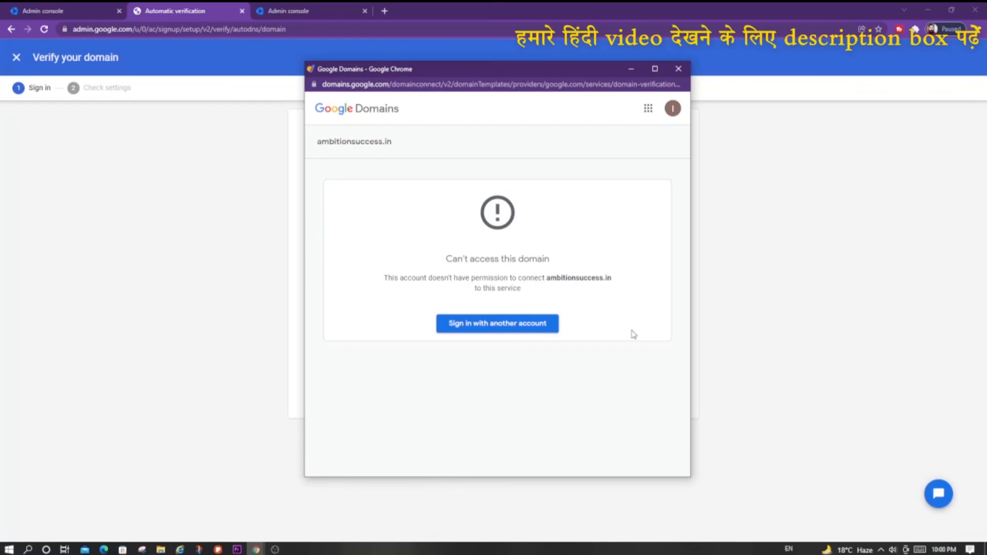
{"action": "left_click", "coordinate": [482, 328]}
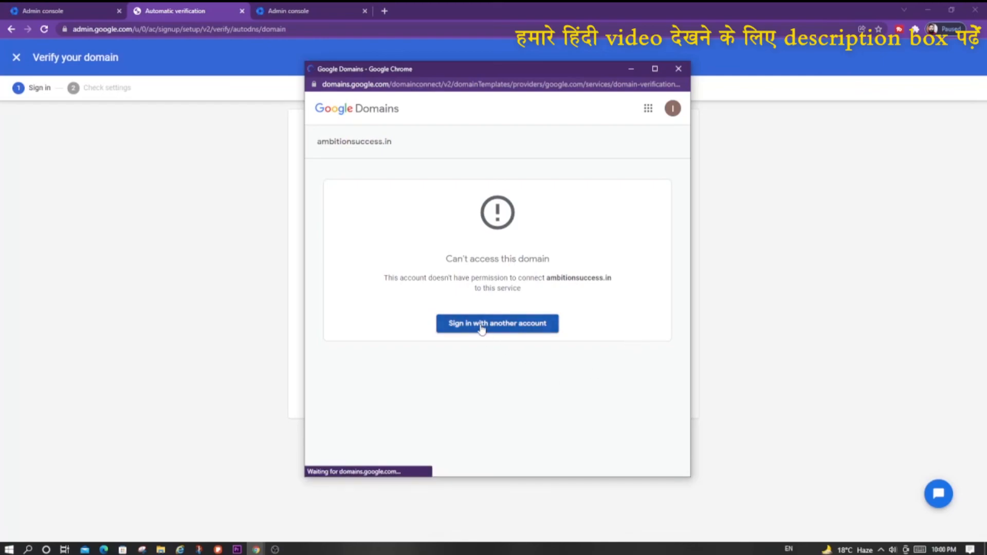
{"action": "left_click", "coordinate": [452, 273]}
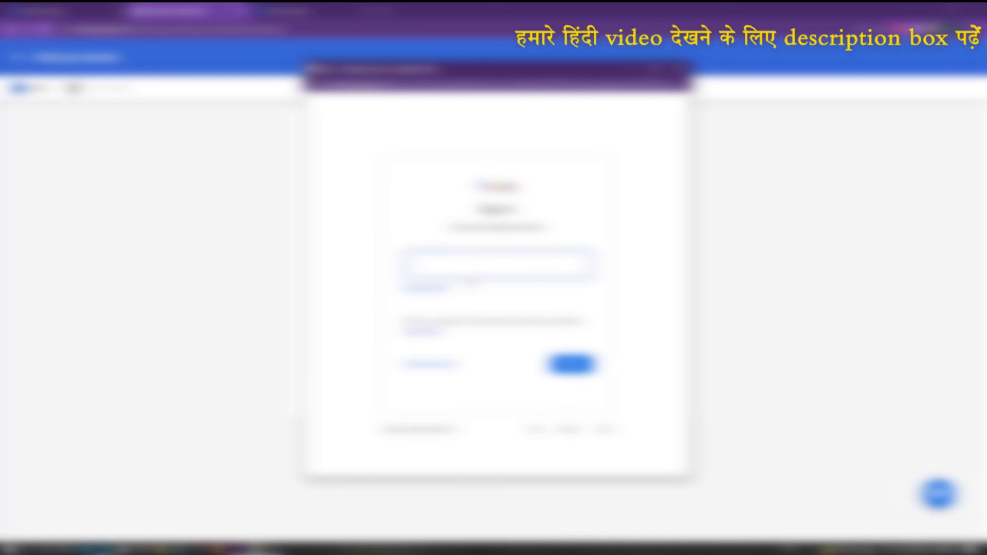
{"action": "type", "text": "????????????????????"}
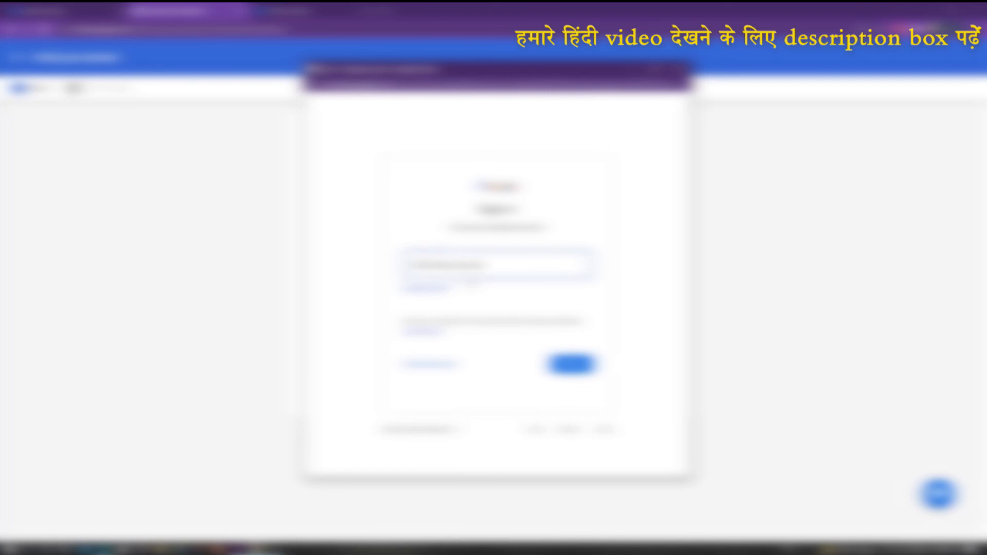
{"action": "type", "text": "????"}
{"action": "key", "text": "Return"}
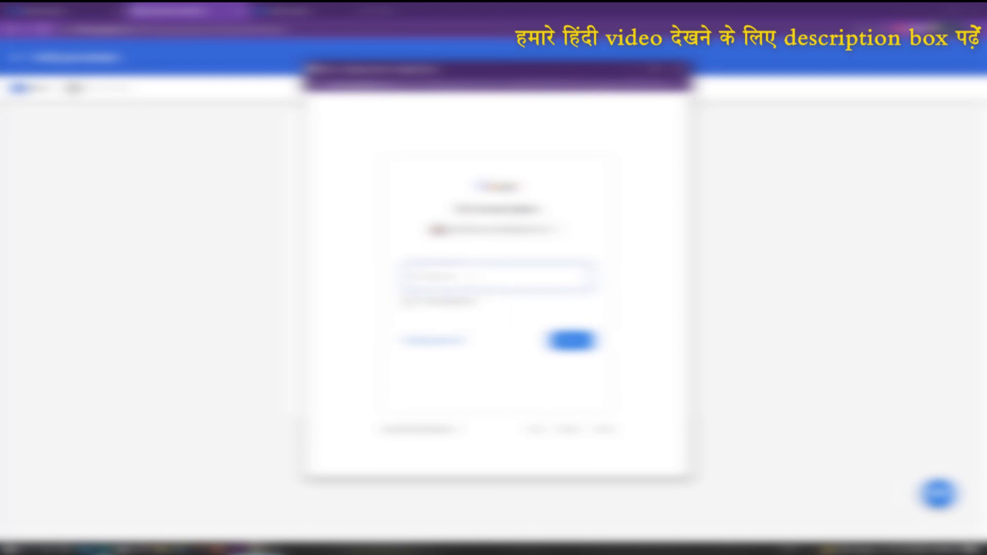
{"action": "key", "text": "Return"}
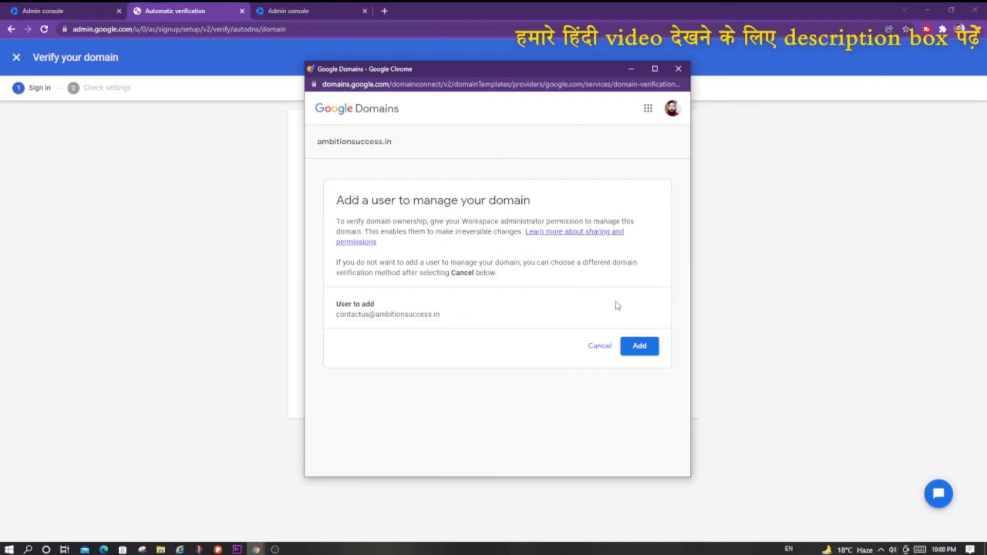
- Add the Workspace administrator as a user who manages ambitionsuccess.in and return to Google Workspace
{"action": "left_click", "coordinate": [639, 346]}
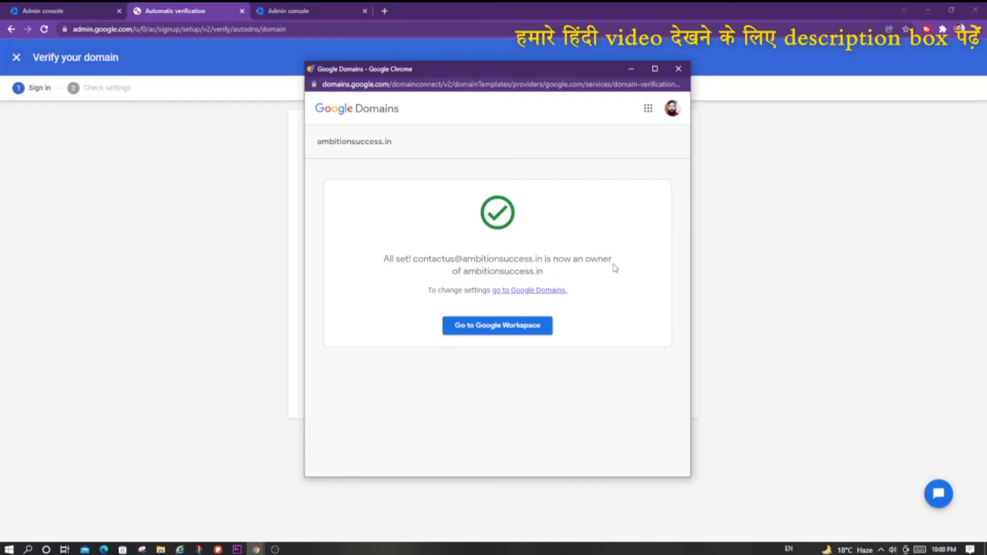
{"action": "left_click", "coordinate": [468, 329]}
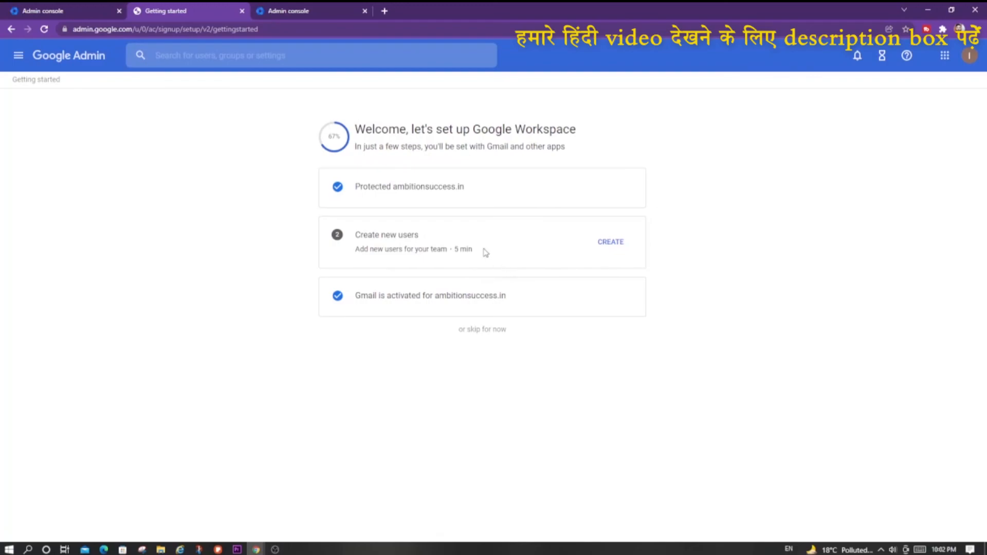
- Switch to the YouTube page in Edge and select the tutorial on designing a website in Google Sites
{"action": "left_click", "coordinate": [104, 549]}
{"action": "left_click", "coordinate": [82, 10]}
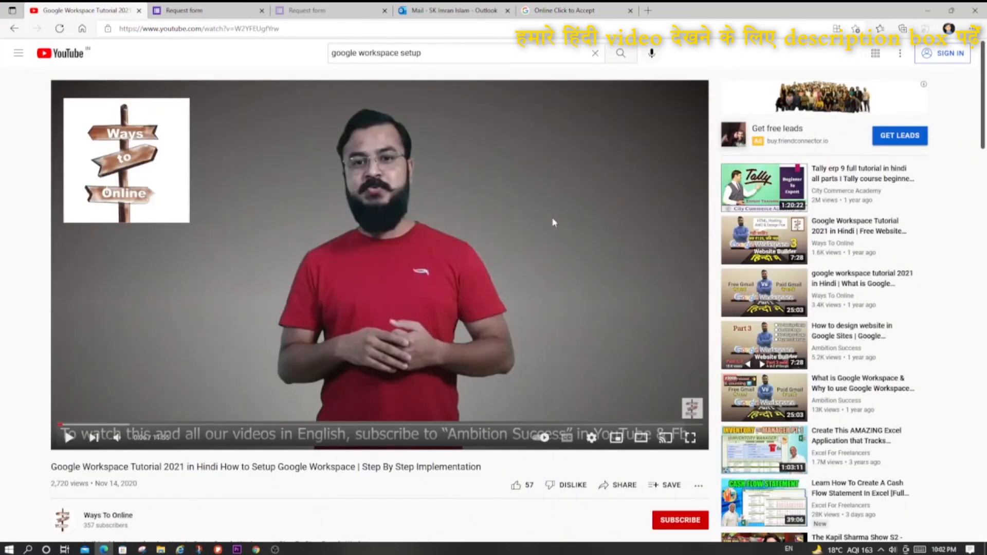
{"action": "left_click", "coordinate": [751, 352]}
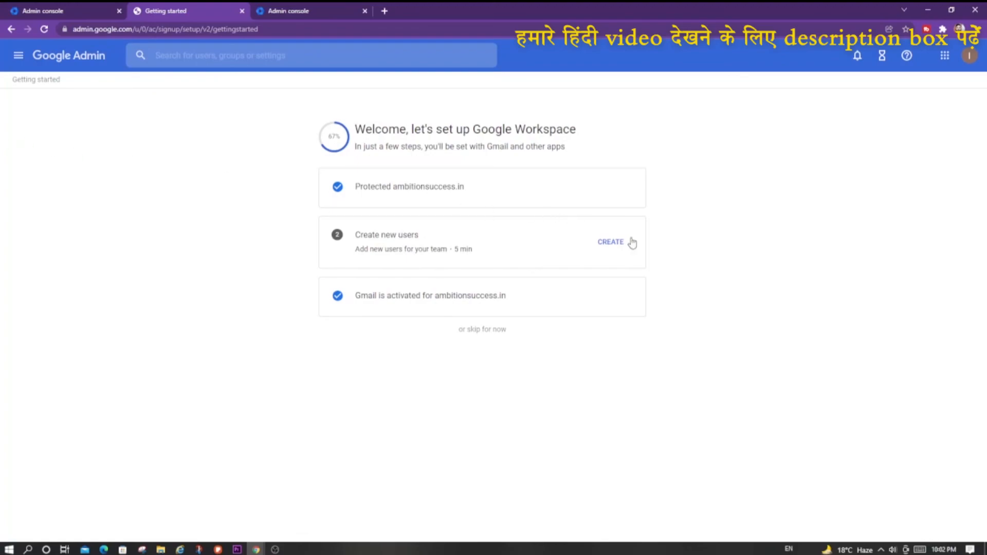
- Open Gmail in a new browser tab from the Google apps list and switch to it
{"action": "left_click", "coordinate": [944, 55]}
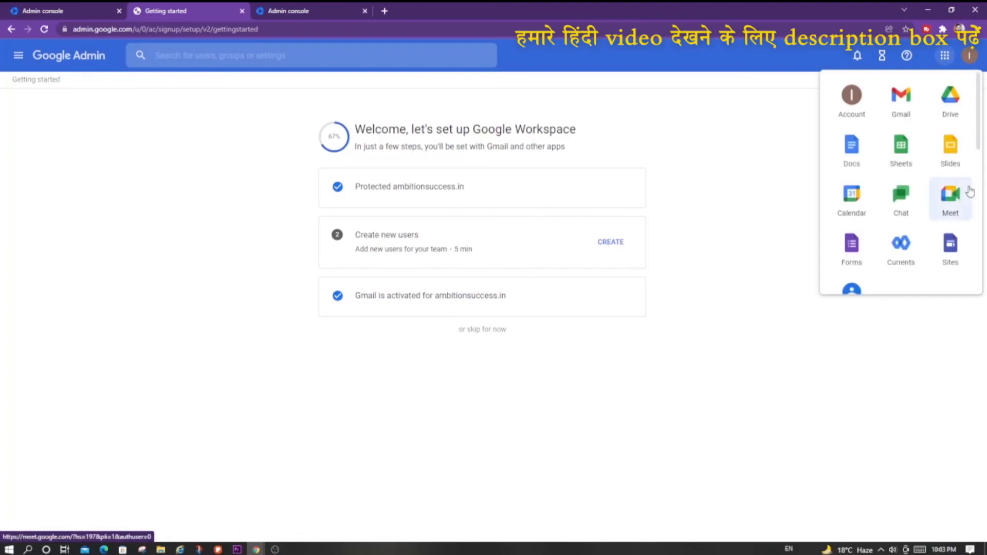
{"action": "right_click", "coordinate": [908, 108]}
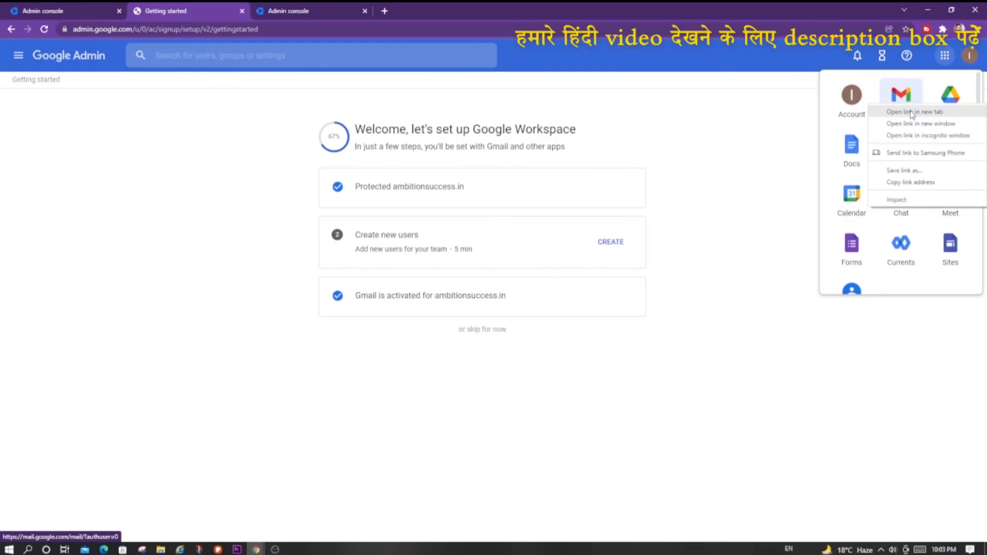
{"action": "left_click", "coordinate": [910, 112]}
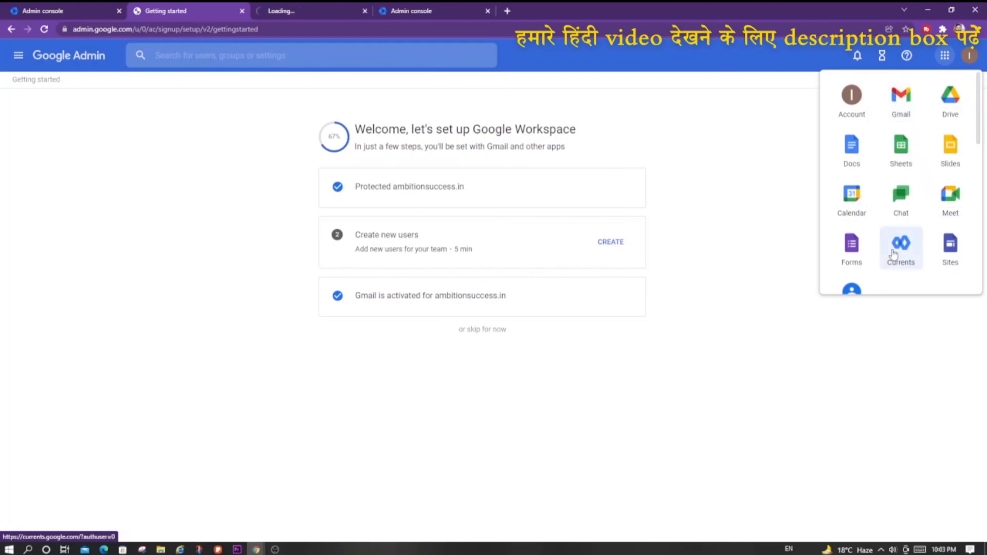
{"action": "left_click", "coordinate": [302, 11]}
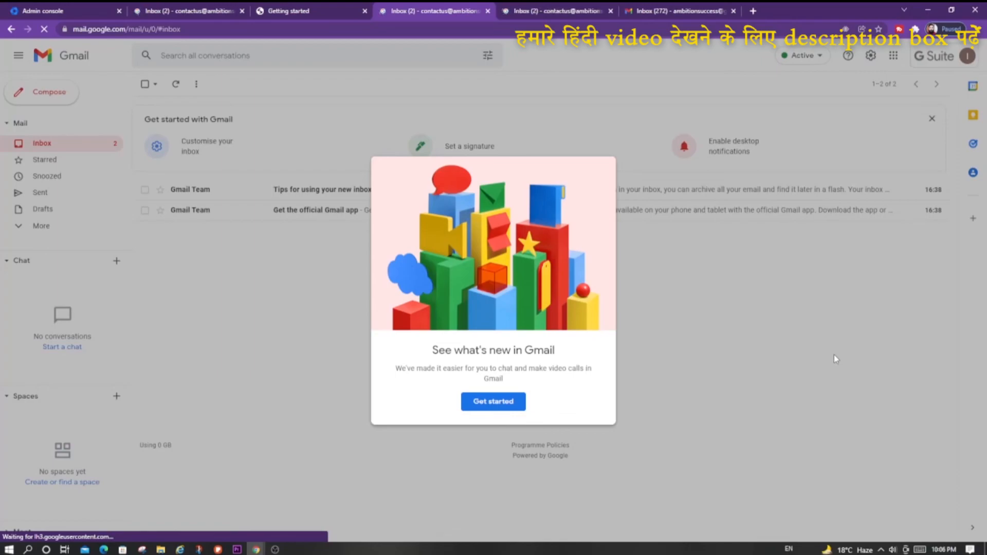
- Go through the "See what's new in Gmail" introduction to its end
{"action": "left_click", "coordinate": [501, 403]}
{"action": "left_click", "coordinate": [280, 303]}
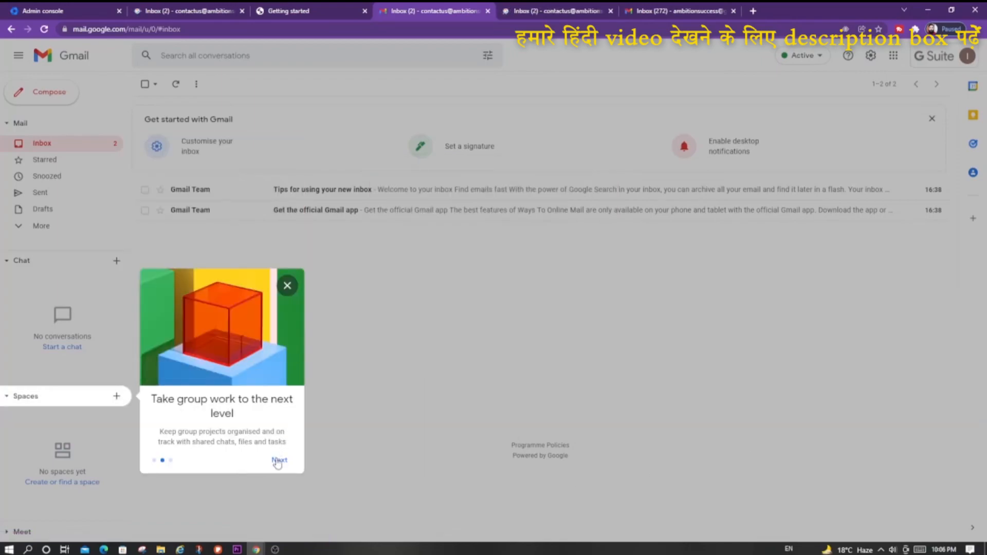
{"action": "left_click", "coordinate": [277, 459]}
{"action": "left_click", "coordinate": [281, 528]}
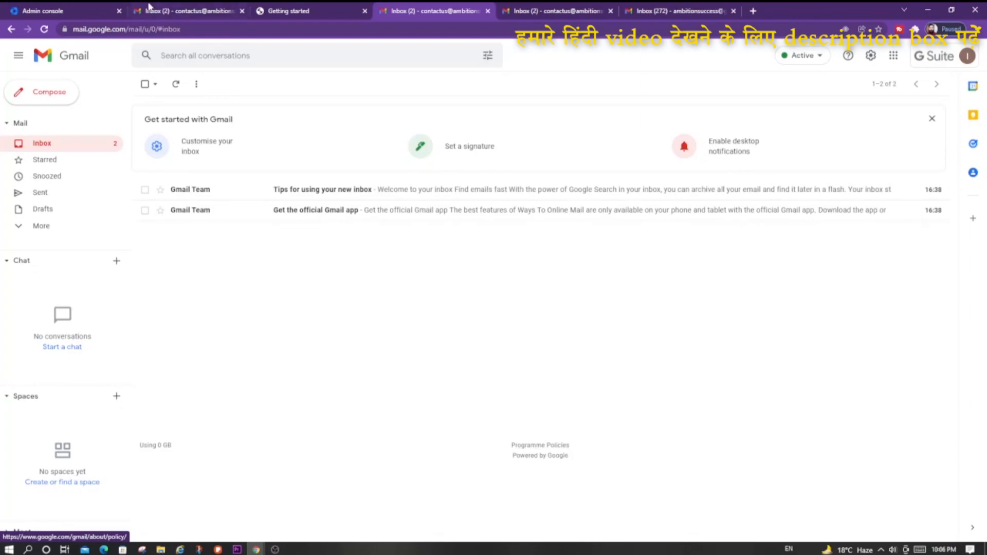
- Reload the Admin console home page to check the domain status, and return to the Gmail inbox
{"action": "left_click", "coordinate": [72, 10]}
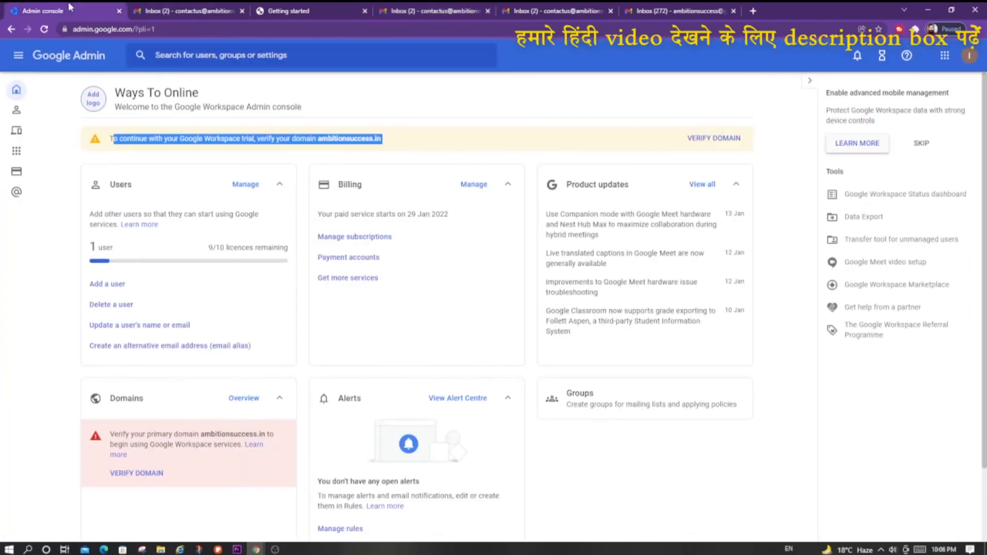
{"action": "left_click", "coordinate": [44, 29]}
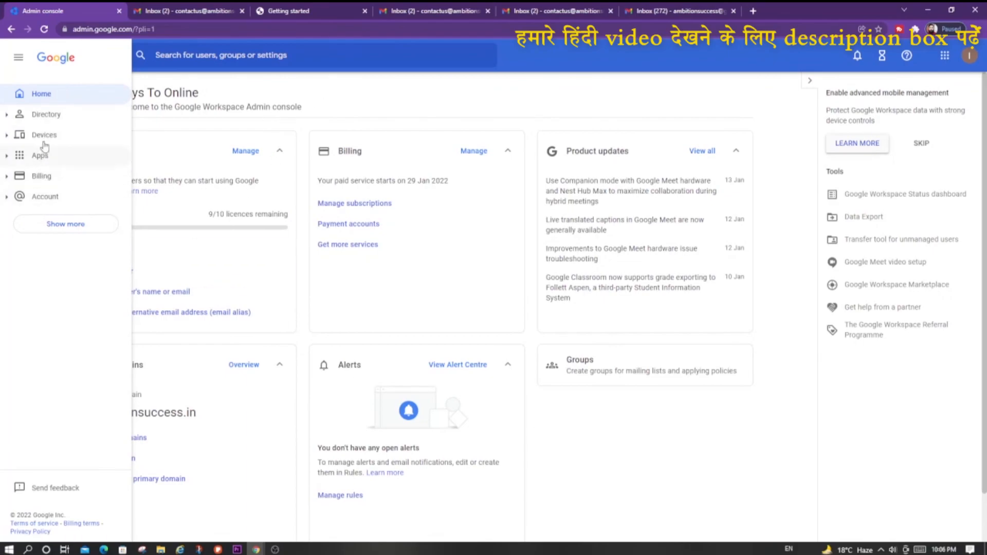
{"action": "left_click", "coordinate": [198, 12]}
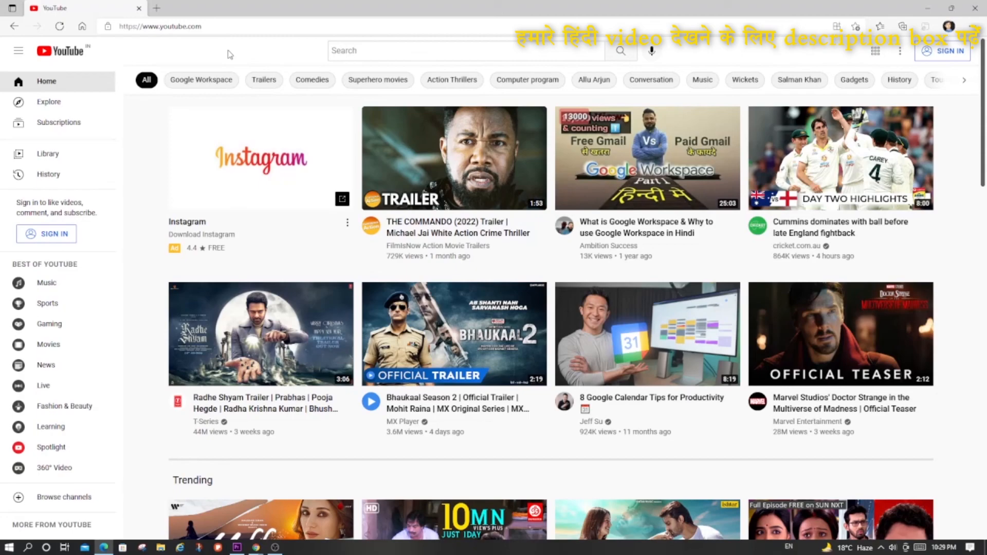
- Search YouTube for "ambition success"
{"action": "left_click", "coordinate": [344, 52]}
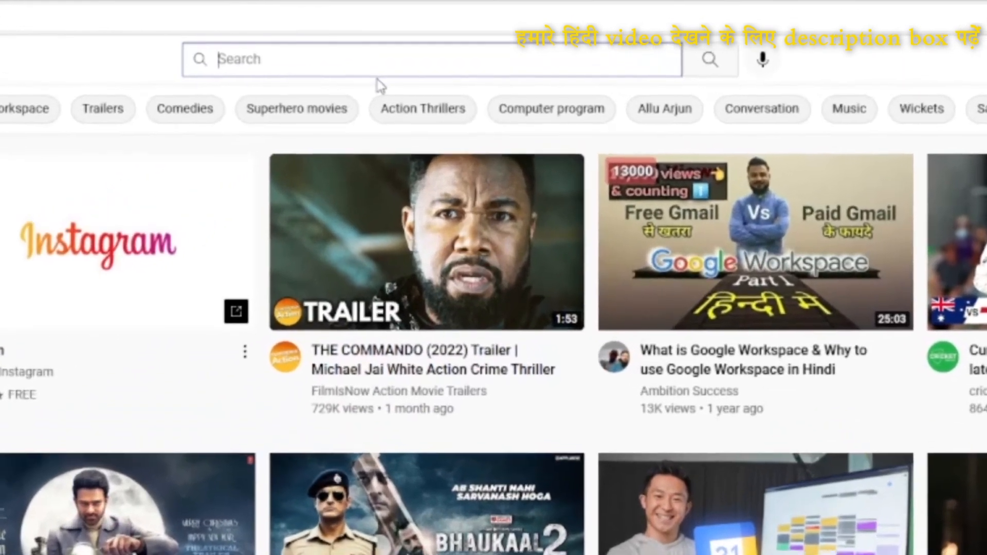
{"action": "type", "text": "ambitio"}
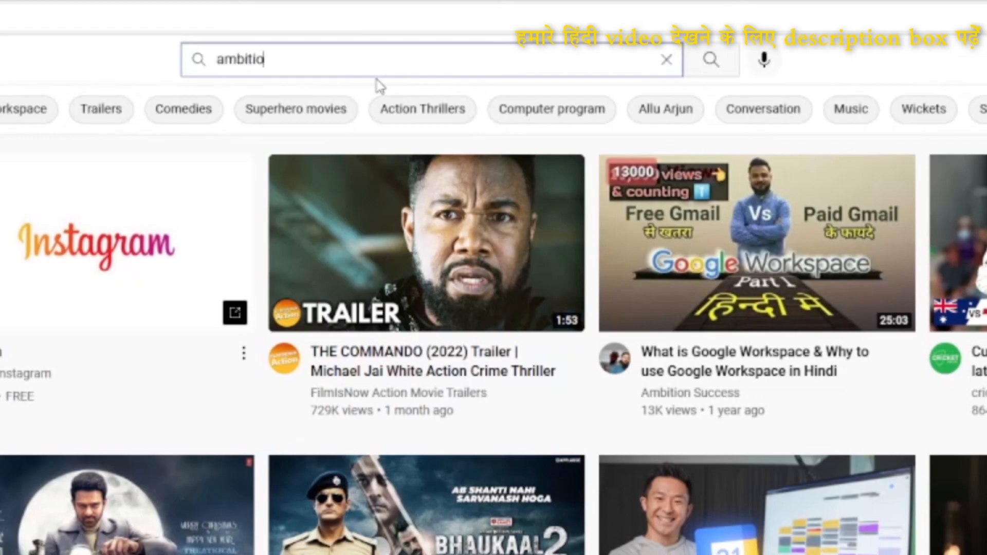
{"action": "type", "text": "n success"}
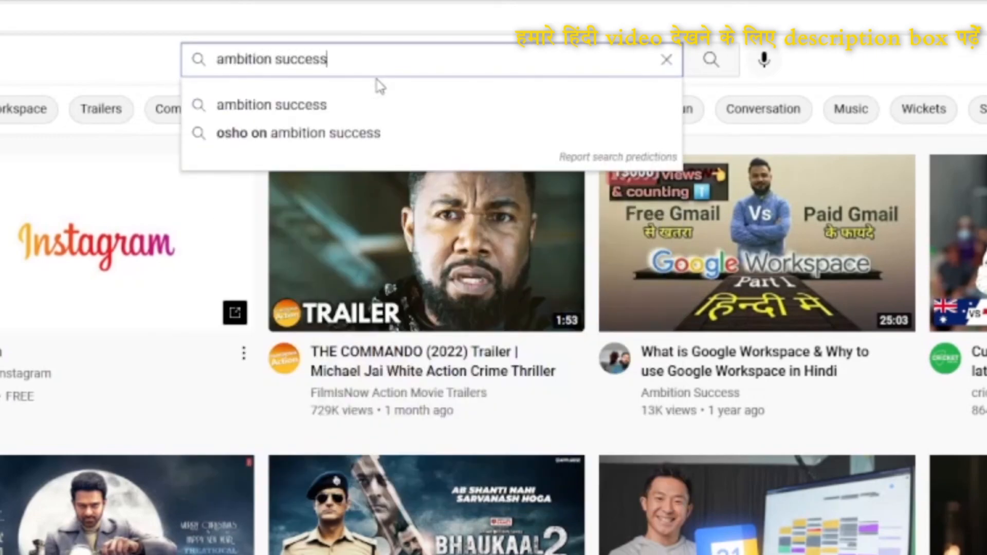
{"action": "key", "text": "Return"}
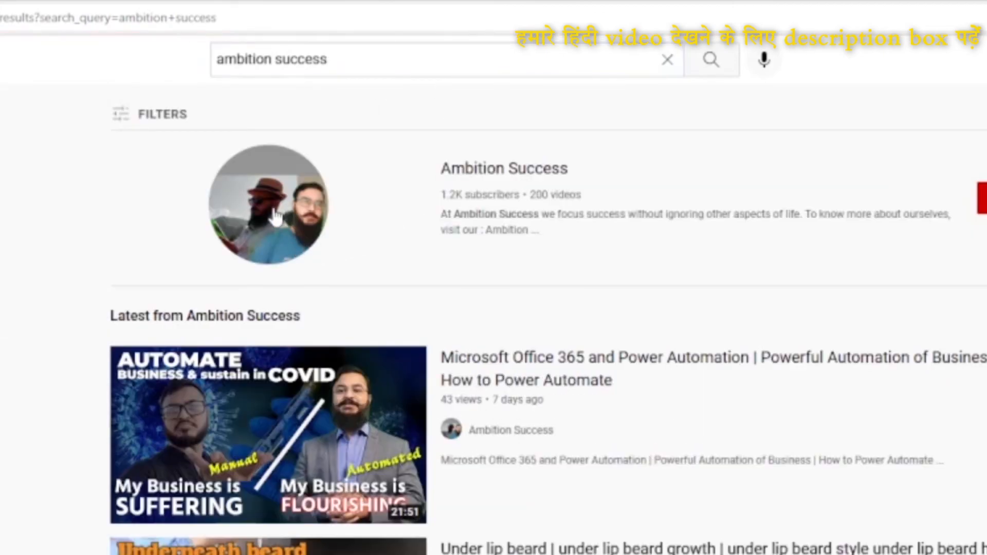
- Open the Ambition Success channel, pause its featured video and look through the Google Workspace for beginners playlist
{"action": "left_click", "coordinate": [287, 209]}
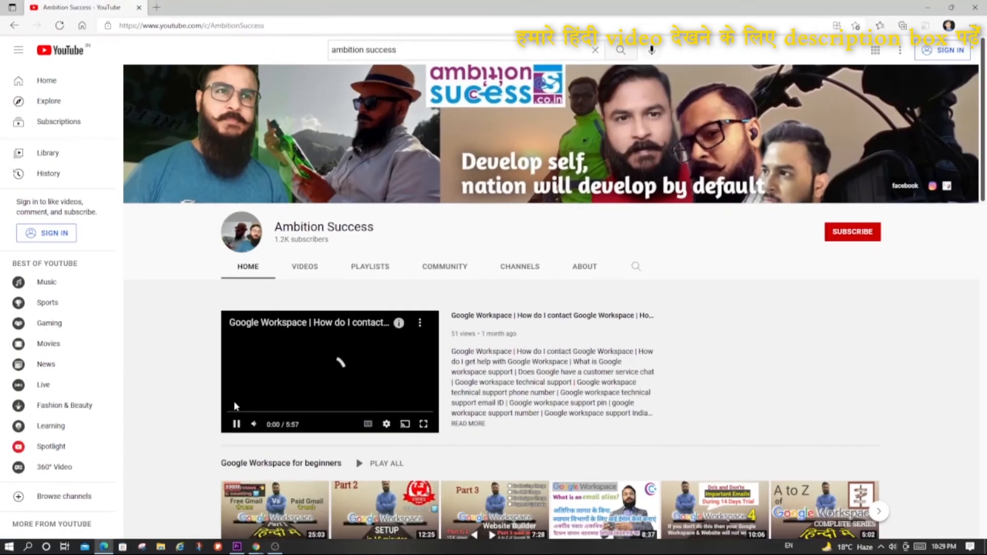
{"action": "left_click", "coordinate": [236, 424]}
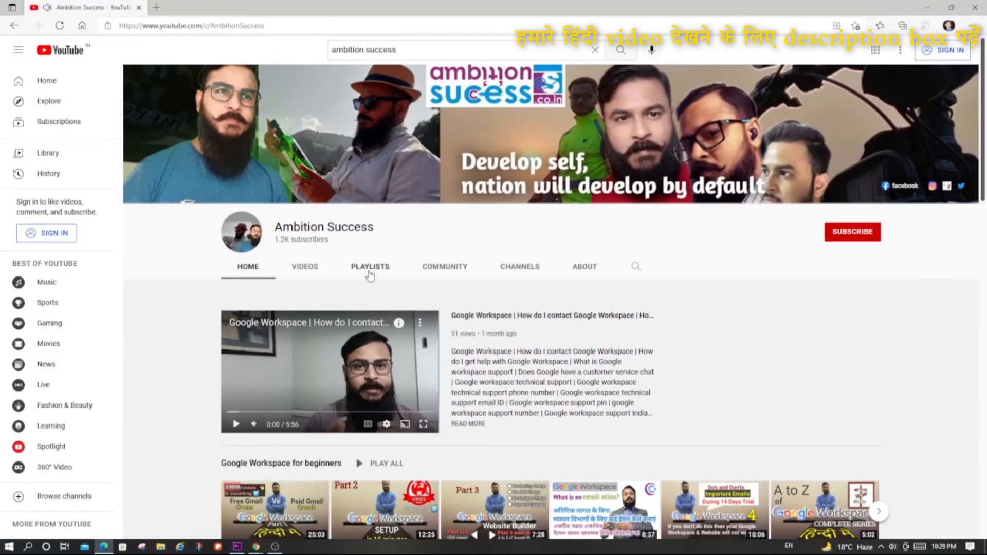
{"action": "scroll", "coordinate": [362, 273], "scroll_direction": "down", "scroll_amount": 5}
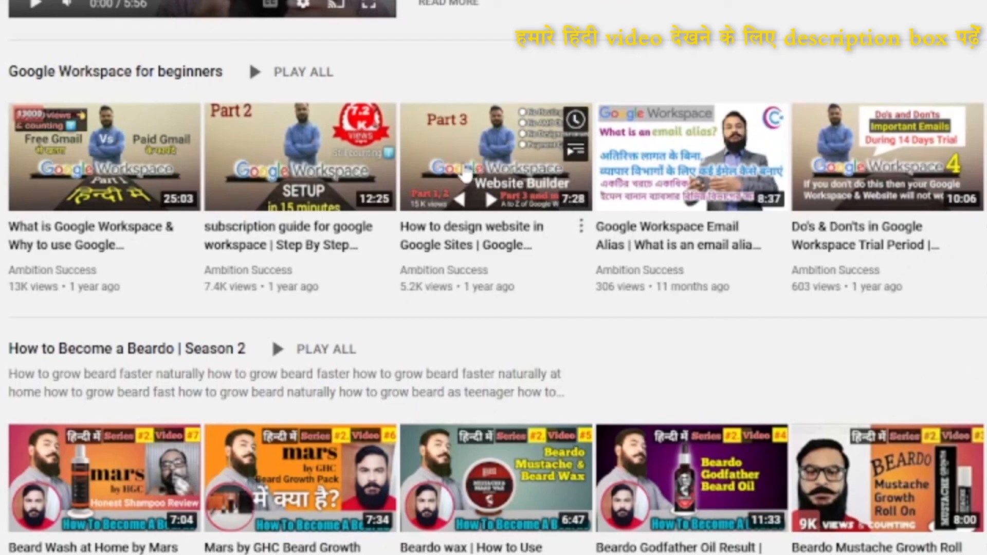
- View the remaining videos of the Google Workspace for beginners playlist and open the linked Ways To Online channel
{"action": "mouse_move", "coordinate": [455, 170]}
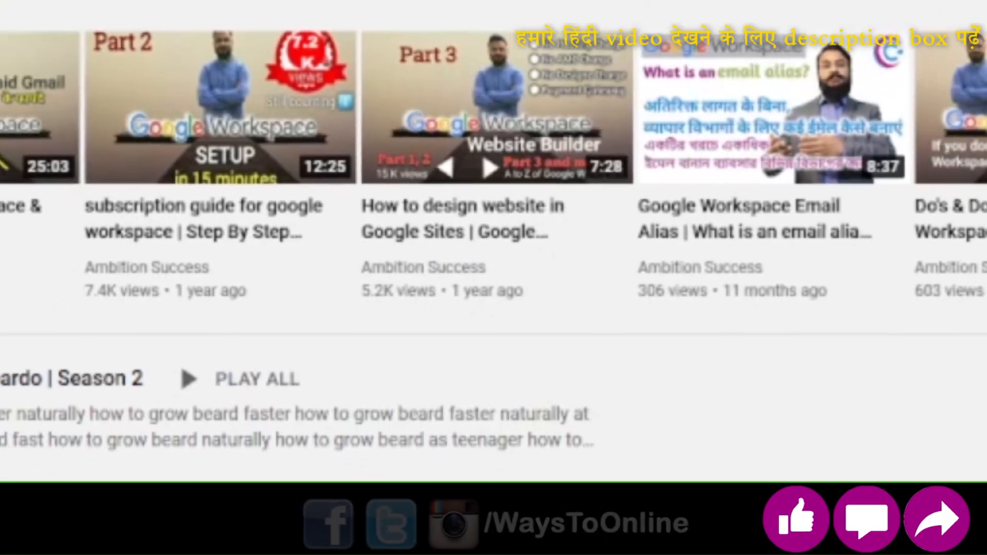
{"action": "left_click", "coordinate": [980, 154]}
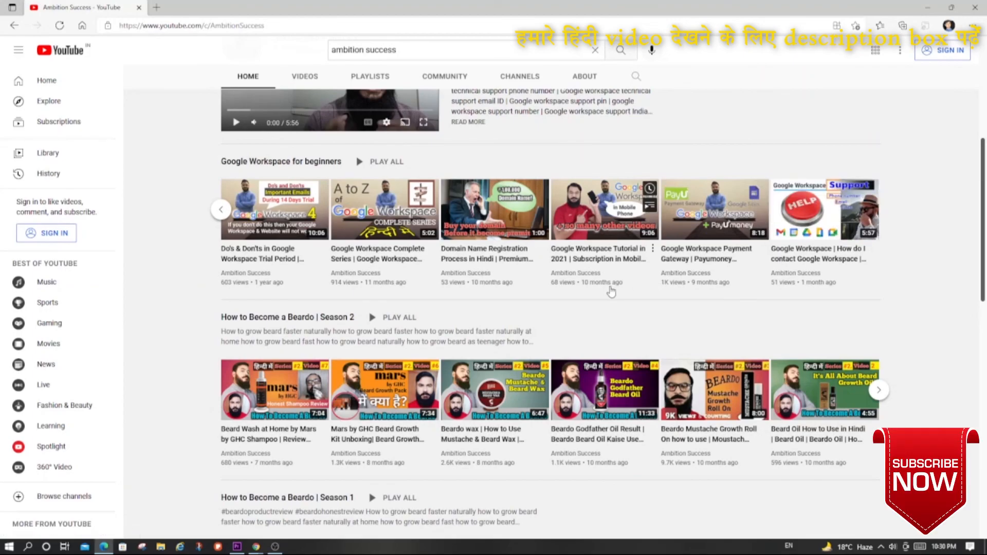
{"action": "scroll", "coordinate": [611, 292], "scroll_direction": "down", "scroll_amount": 14}
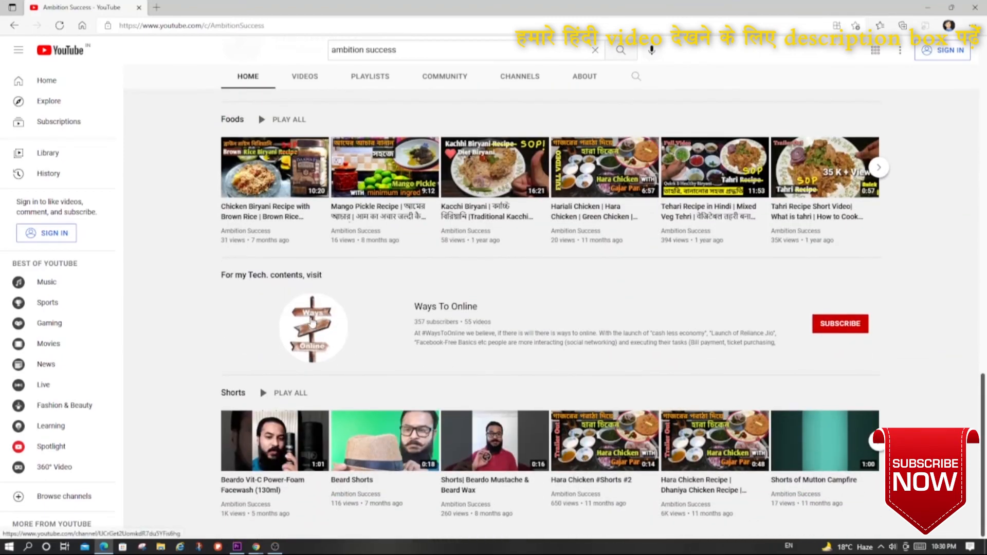
{"action": "left_click", "coordinate": [312, 321]}
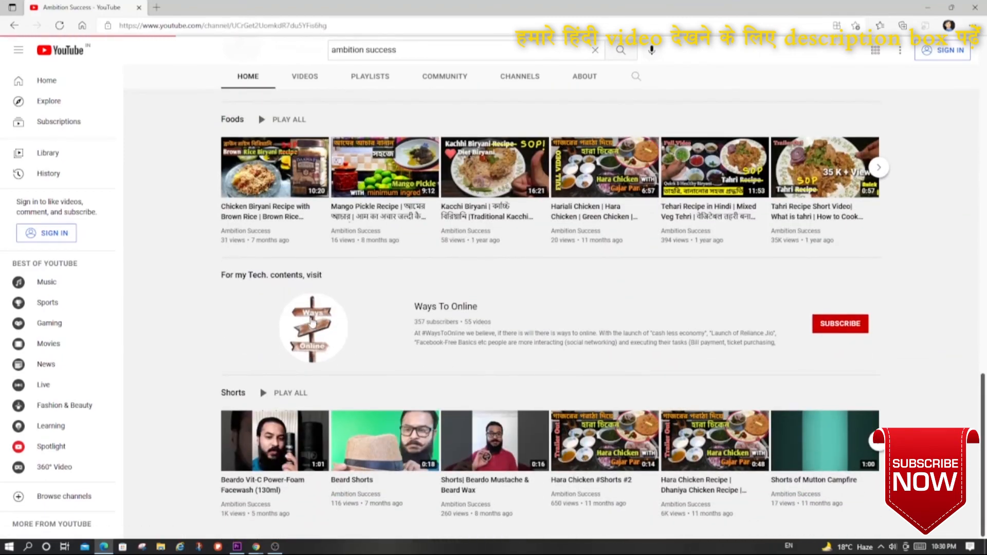
- Pause the featured video of the Ways To Online channel and look through its popular uploads
{"action": "left_click", "coordinate": [264, 380]}
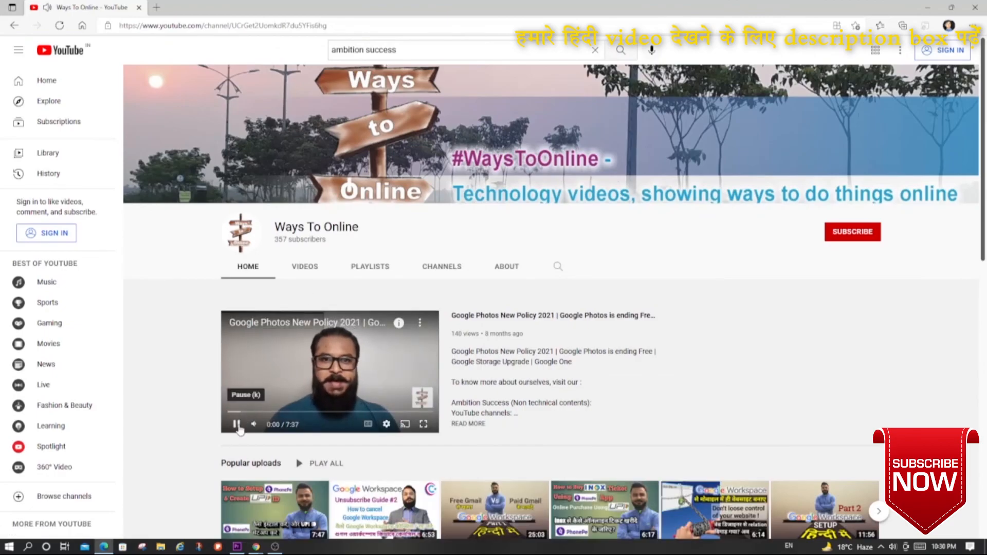
{"action": "scroll", "coordinate": [503, 322], "scroll_direction": "down", "scroll_amount": 5}
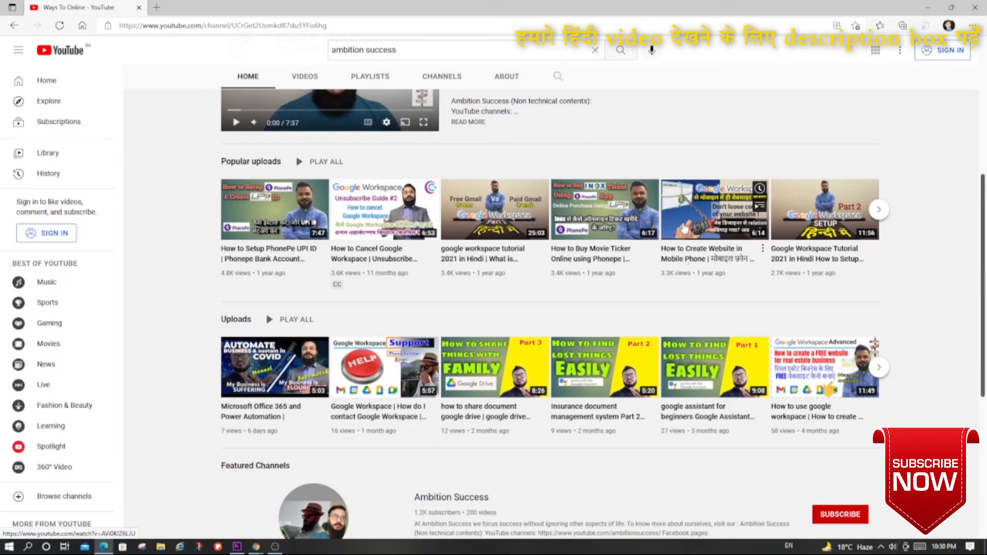
{"action": "left_click", "coordinate": [880, 210]}
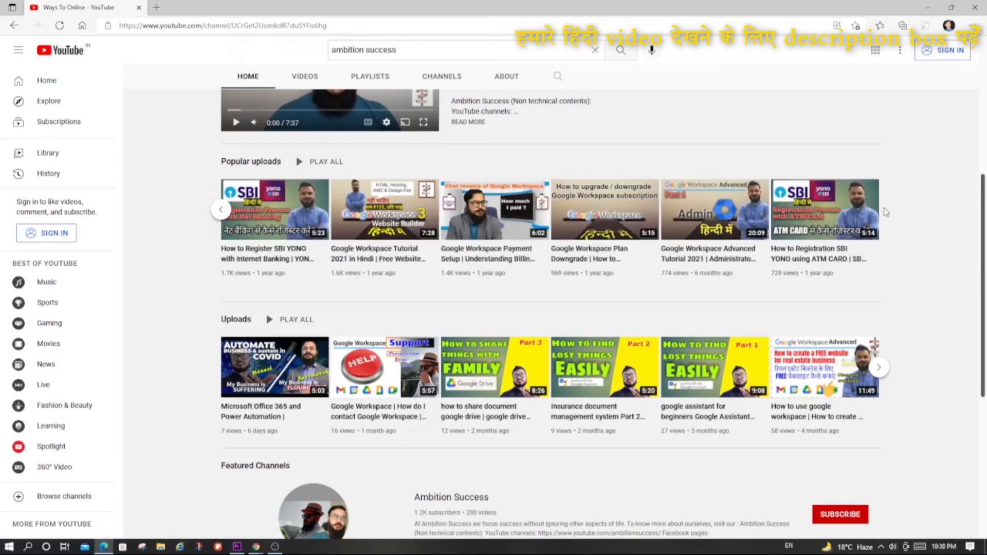